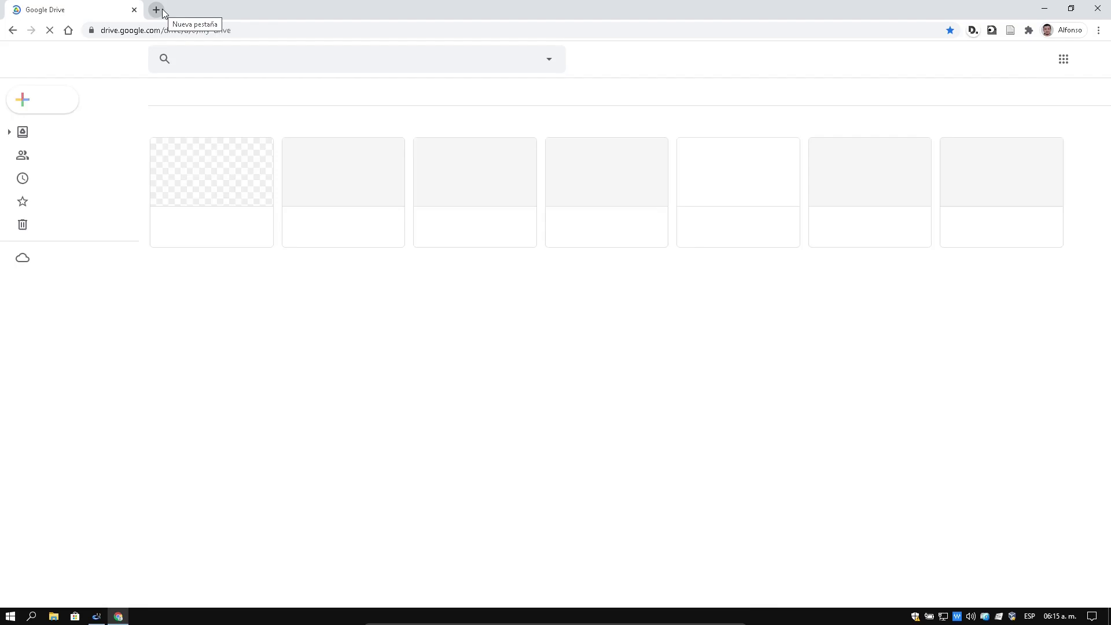
# - Replace the Google Drive tab with a new one and search Google for "inegi"
pyautogui.click(157, 11)
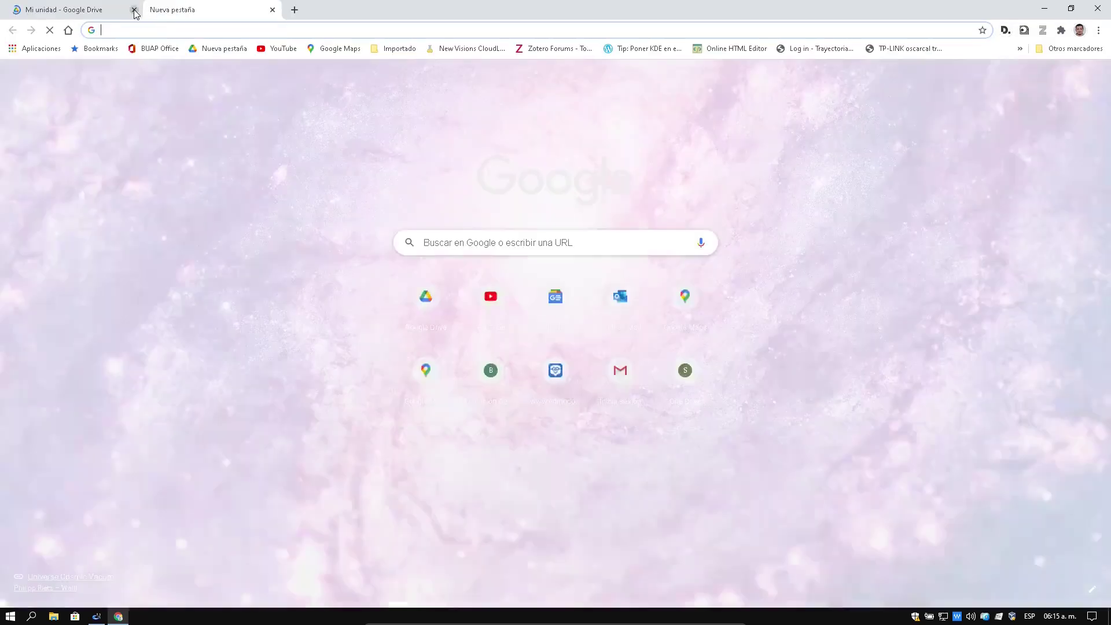
pyautogui.click(135, 10)
pyautogui.click(120, 32)
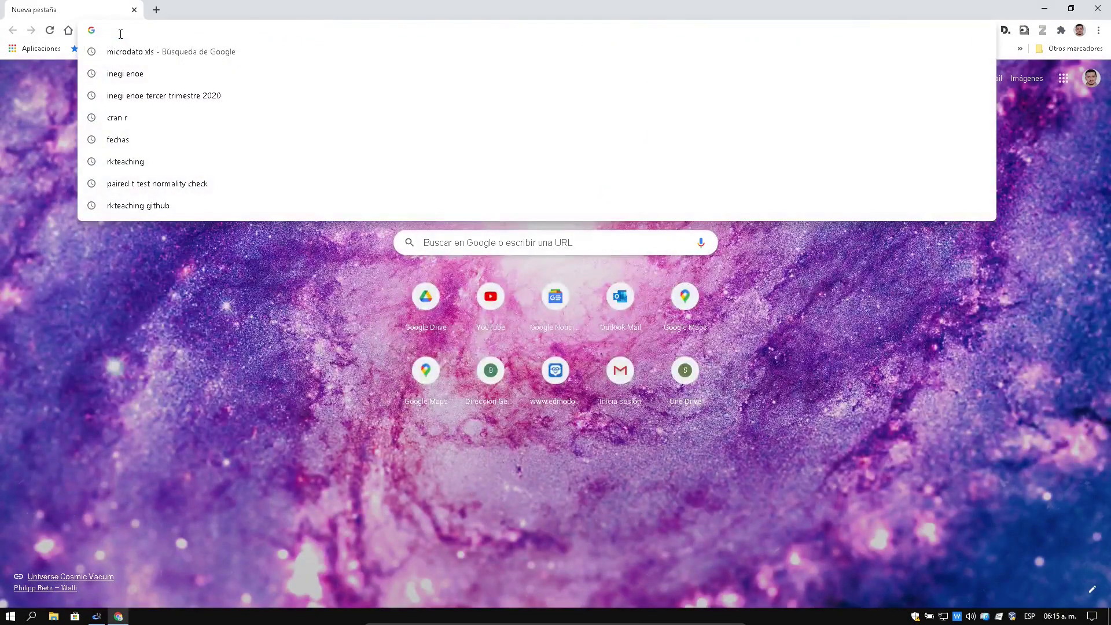
pyautogui.write('inegi')
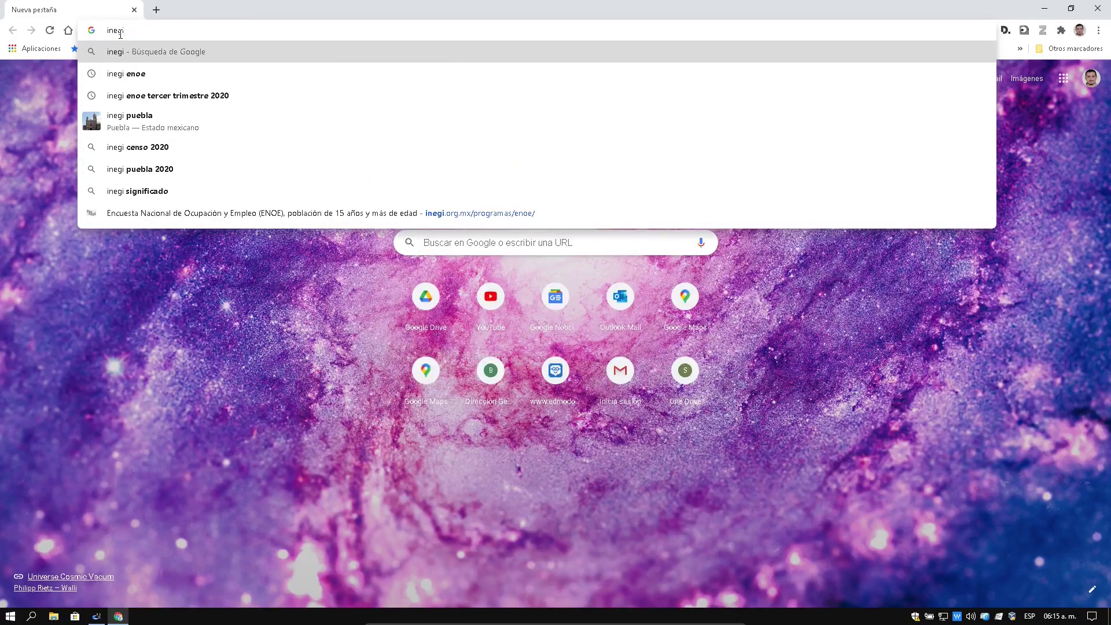
pyautogui.press('Return')
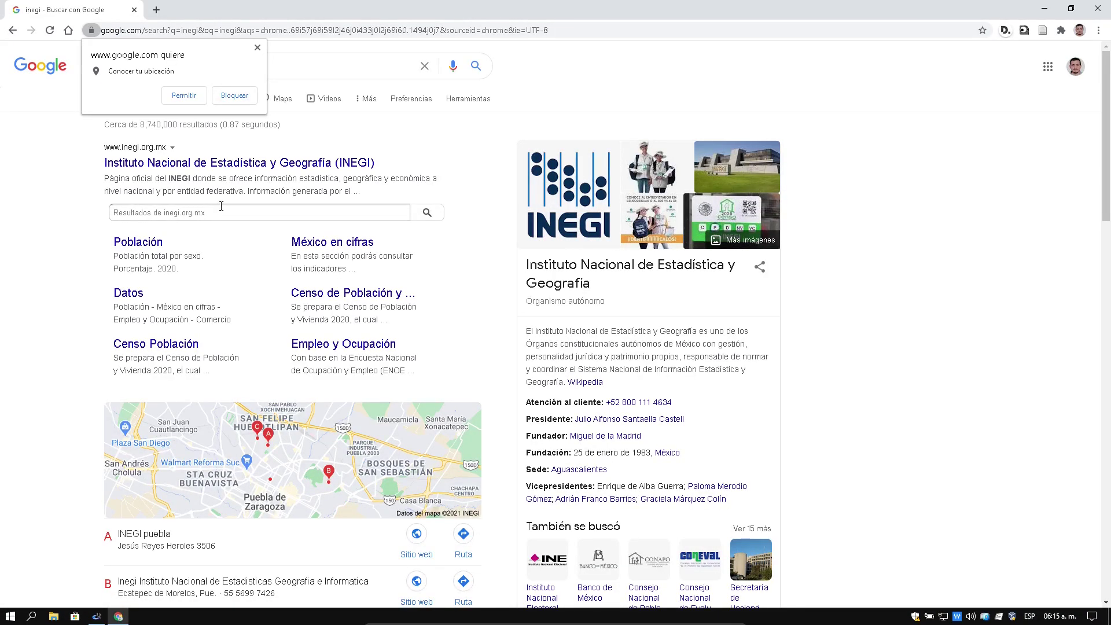
# - Dismiss the location request and refine the Google search to "inegi enoe"
pyautogui.click(312, 69)
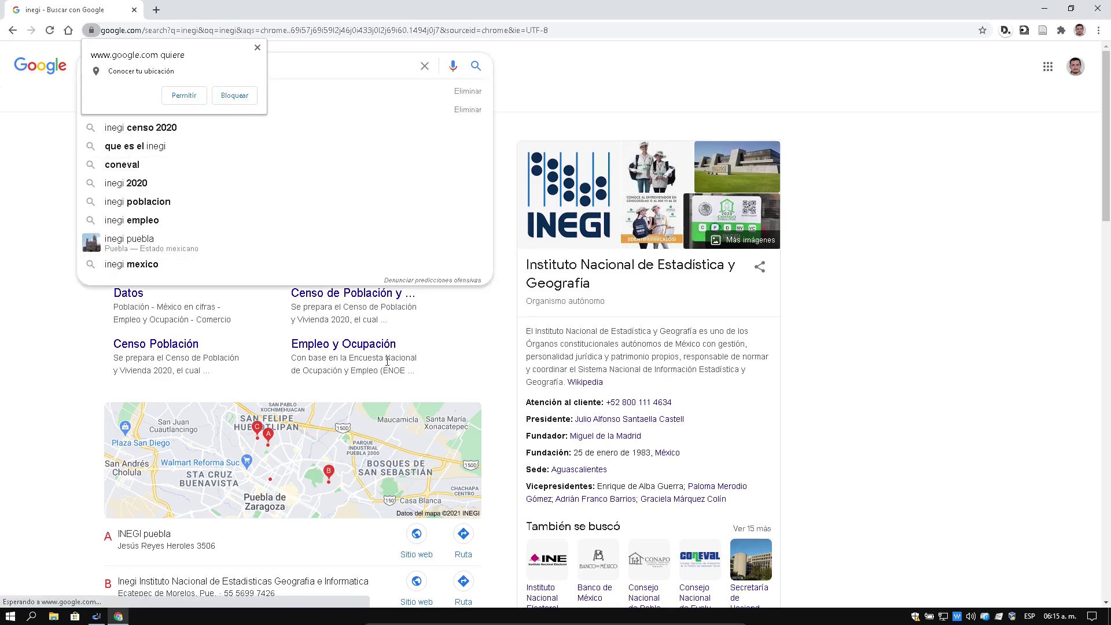
pyautogui.click(266, 345)
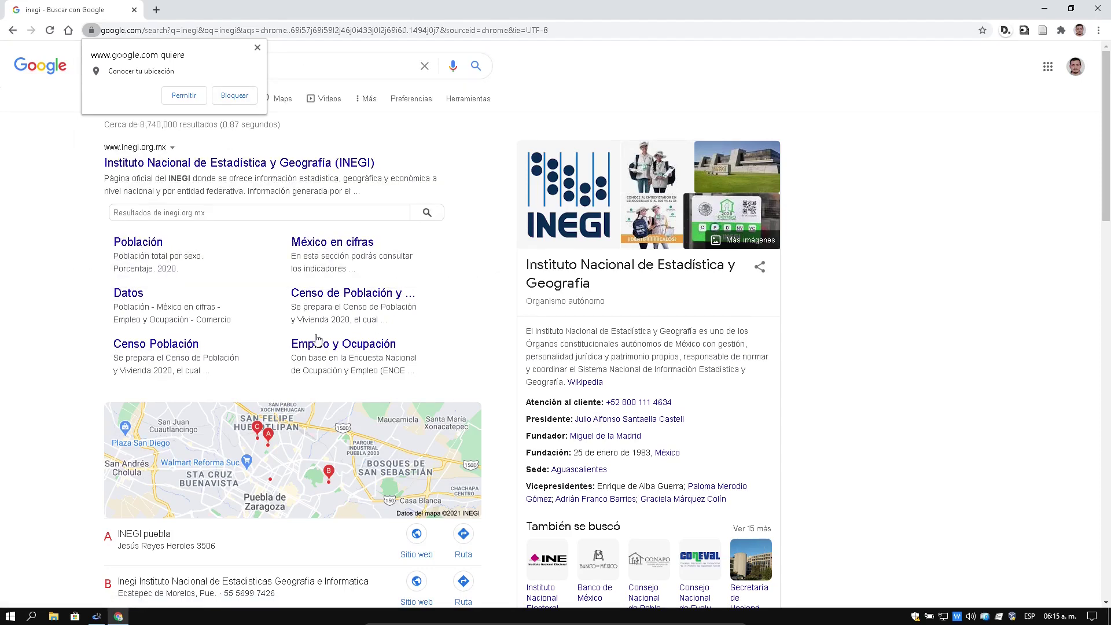
pyautogui.click(258, 47)
pyautogui.click(217, 62)
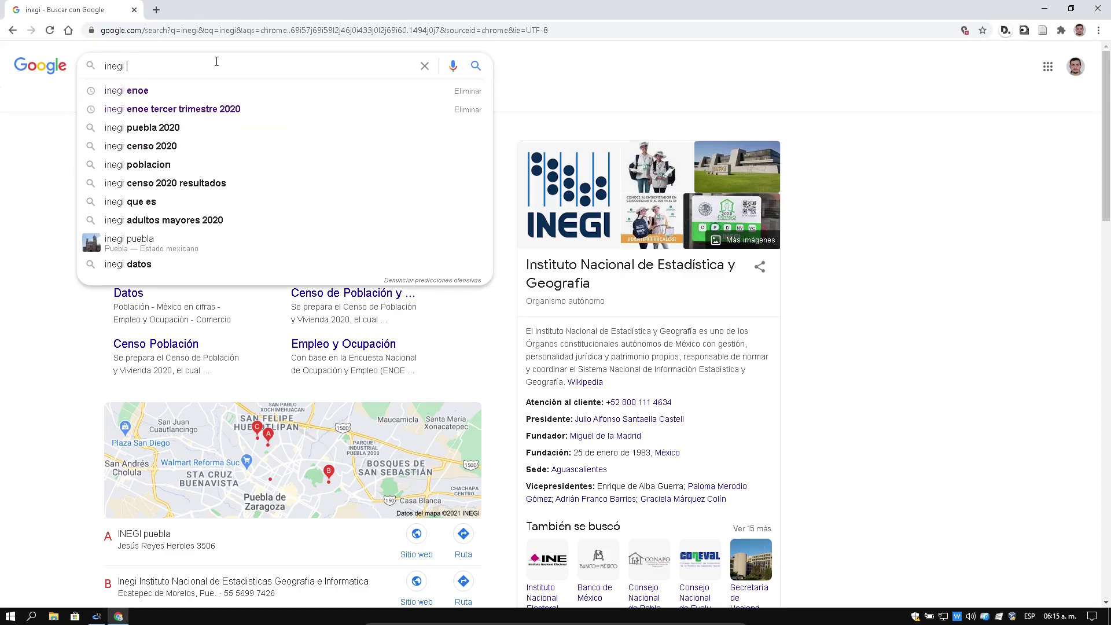
pyautogui.write('eno')
pyautogui.write('e')
pyautogui.press('Return')
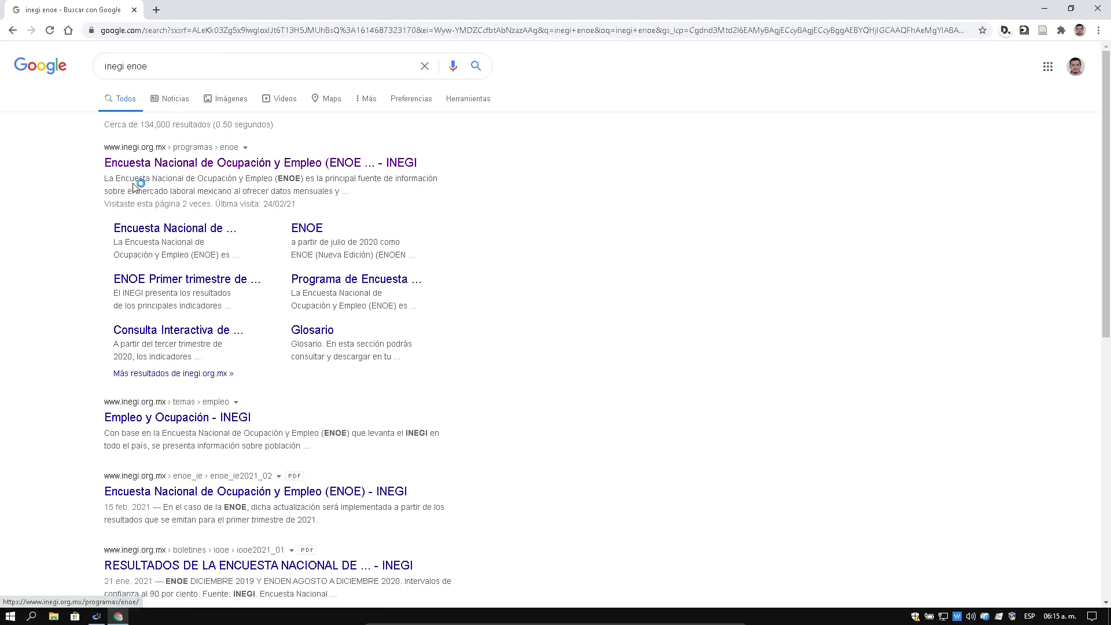
# - Open INEGI's Encuesta Nacional de Ocupación y Empleo (ENOE) result and show its Microdatos section
pyautogui.click(229, 163)
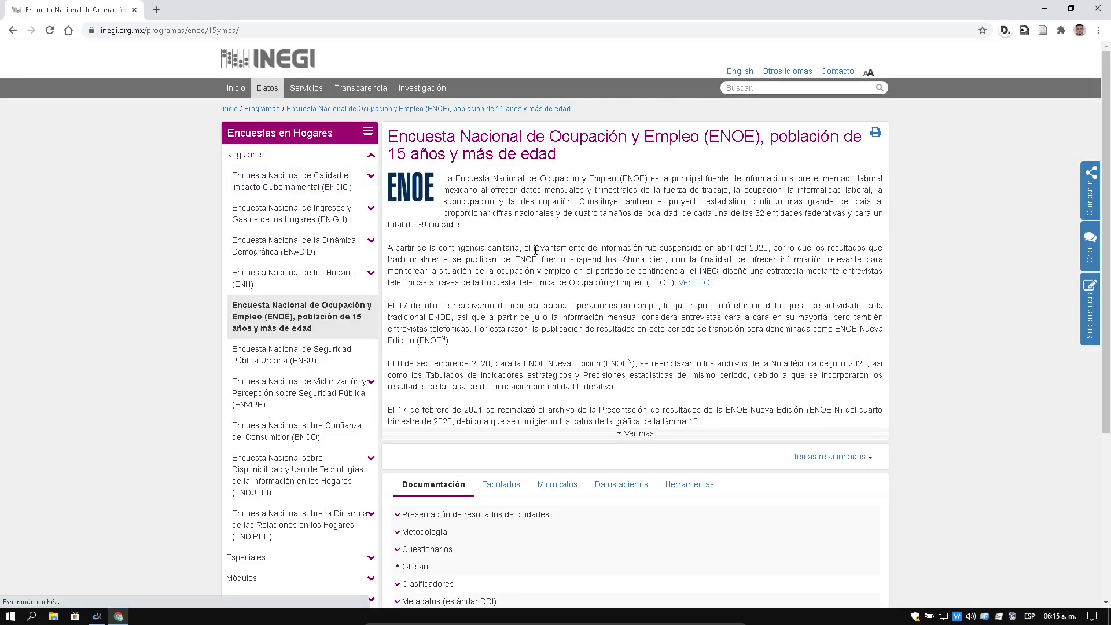
pyautogui.scroll(-4, 602, 208)
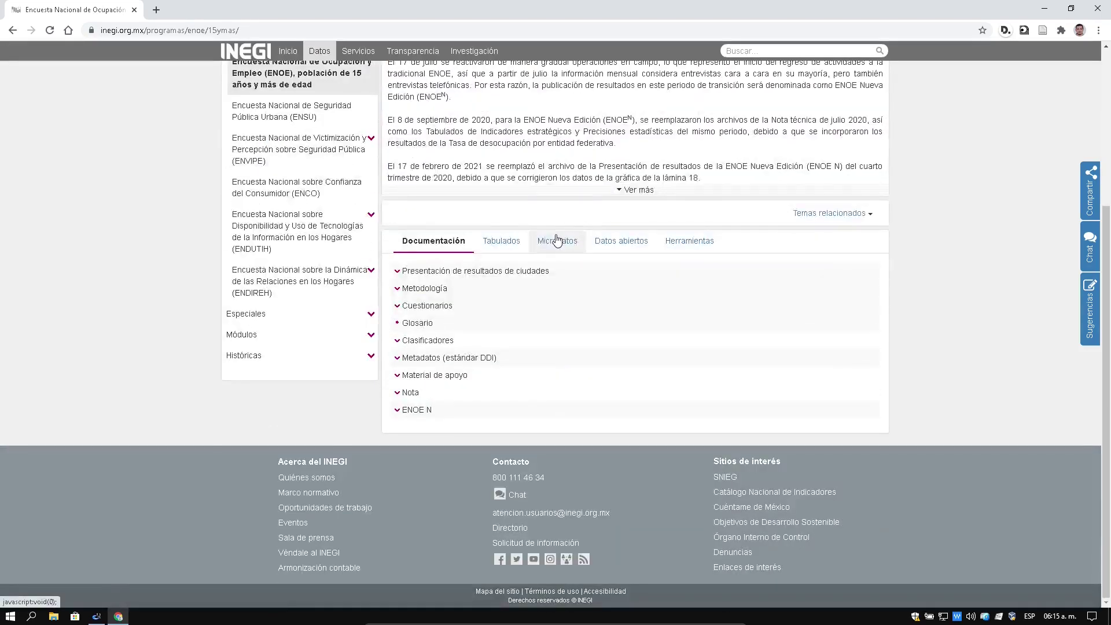
pyautogui.click(558, 242)
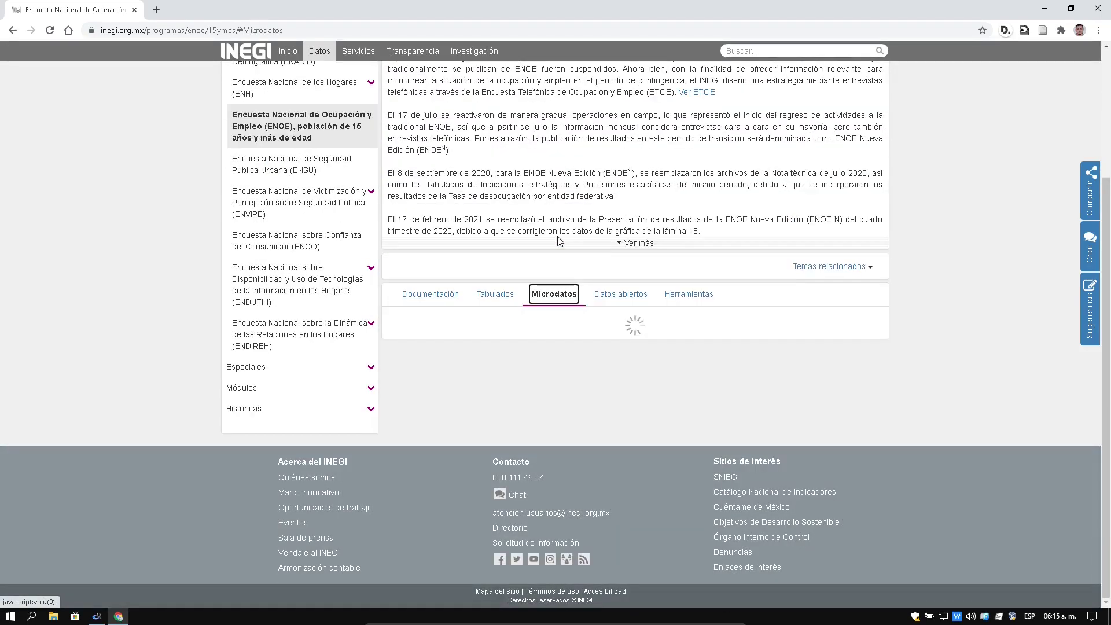
pyautogui.scroll(-2, 544, 266)
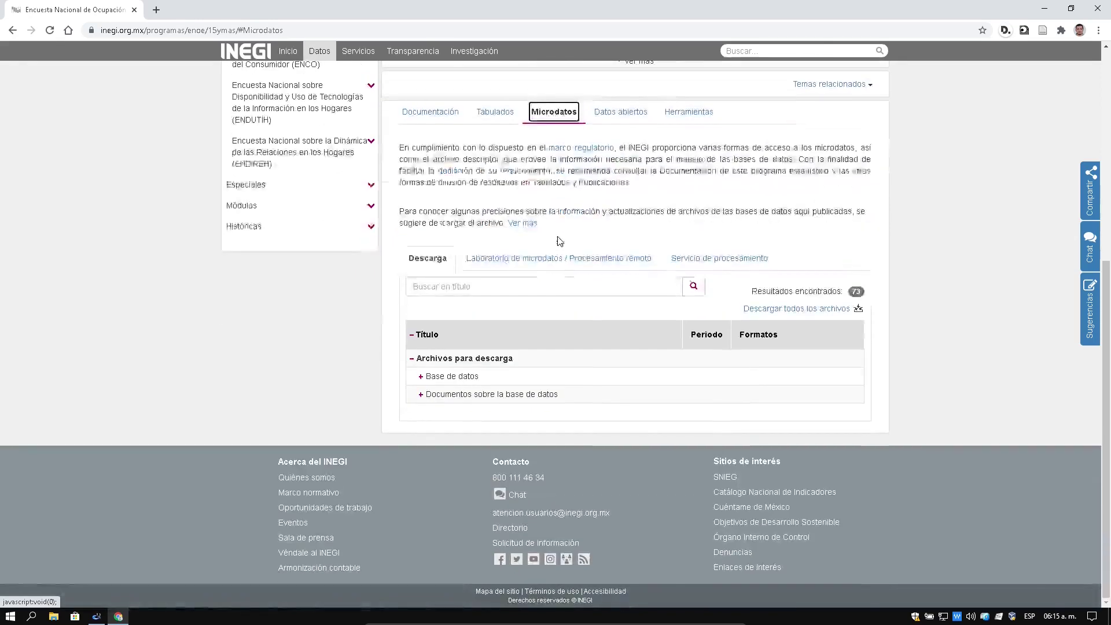
# - Expand Base de datos under Archivos para descarga and look through the quarterly files and their download formats
pyautogui.click(429, 377)
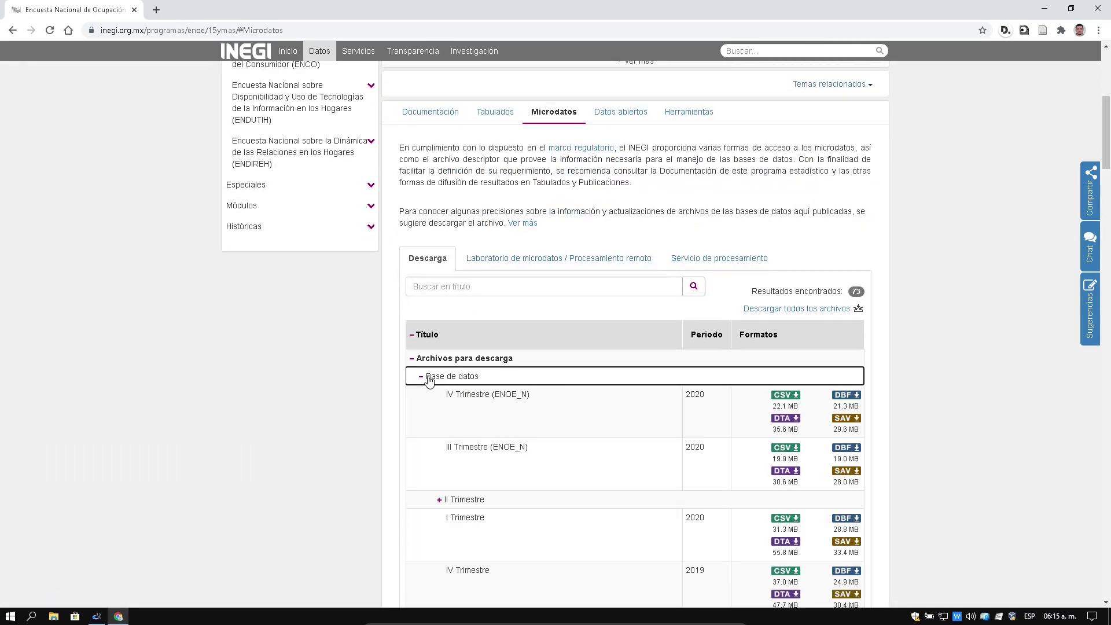
pyautogui.scroll(-2, 429, 382)
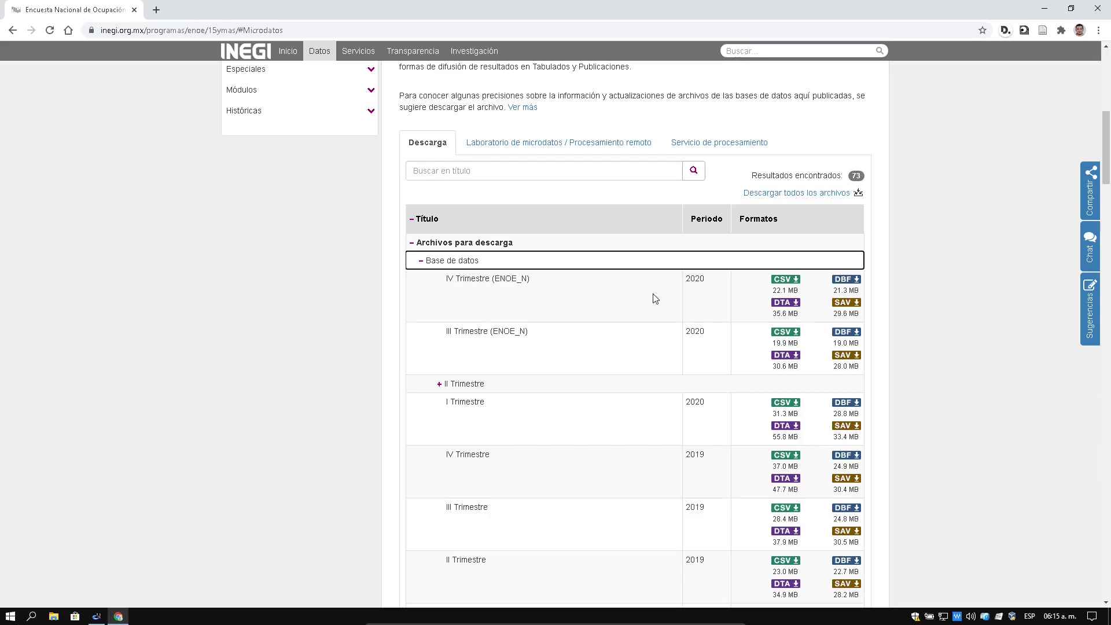
pyautogui.scroll(-3, 655, 299)
pyautogui.scroll(-7, 655, 299)
pyautogui.scroll(8, 651, 304)
pyautogui.scroll(1, 649, 308)
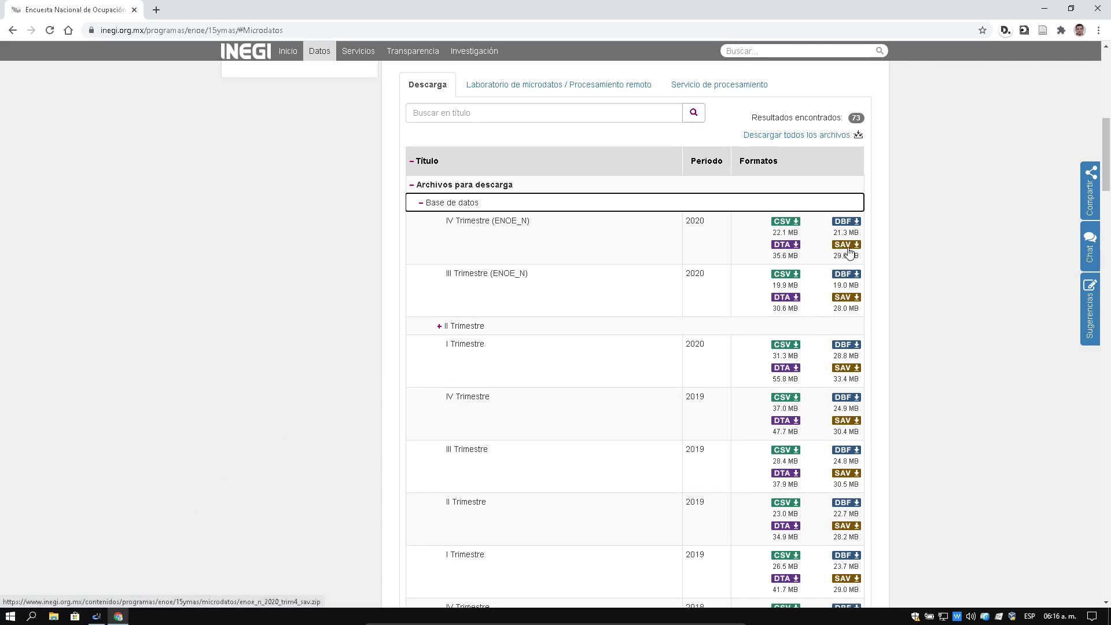
# - Minimize the browser and RKWard windows and show the Descargas folder in File Explorer
pyautogui.click(1045, 9)
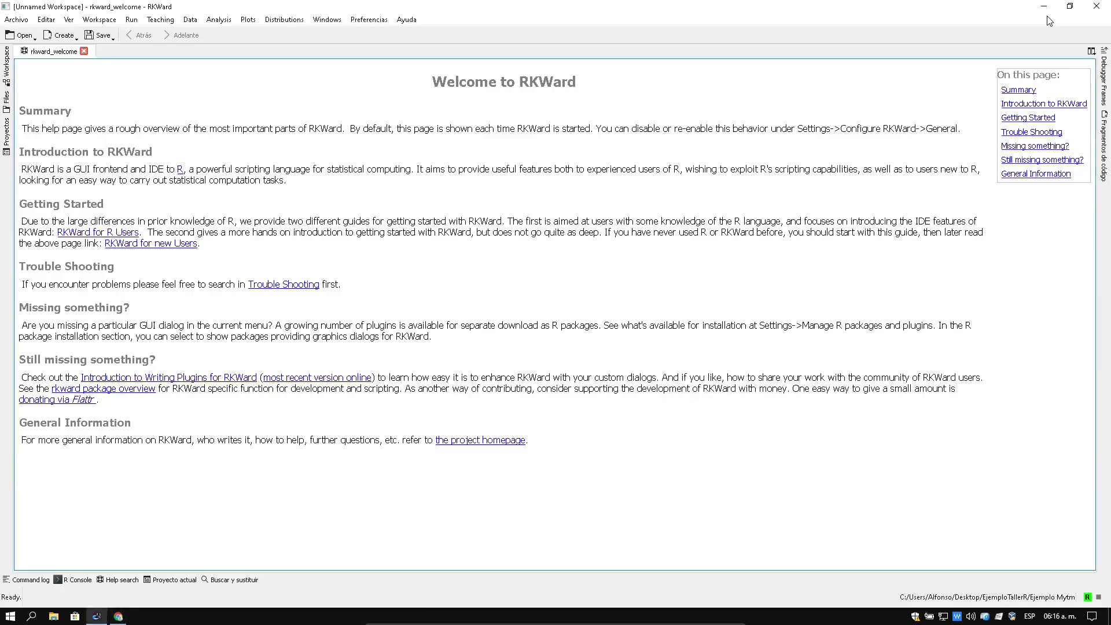
pyautogui.click(1044, 8)
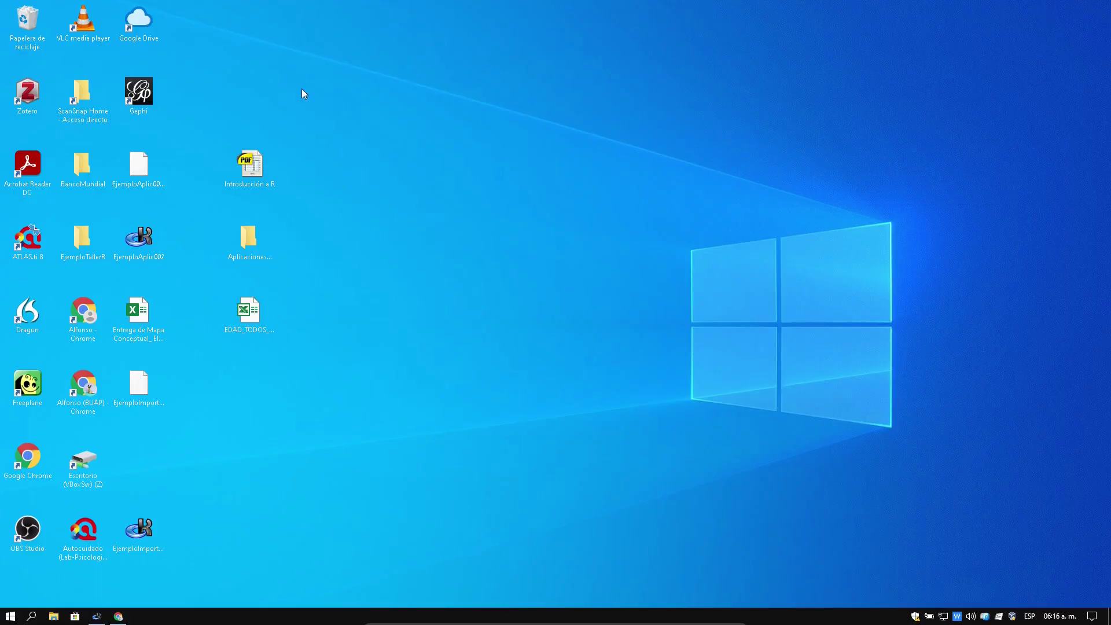
pyautogui.click(53, 616)
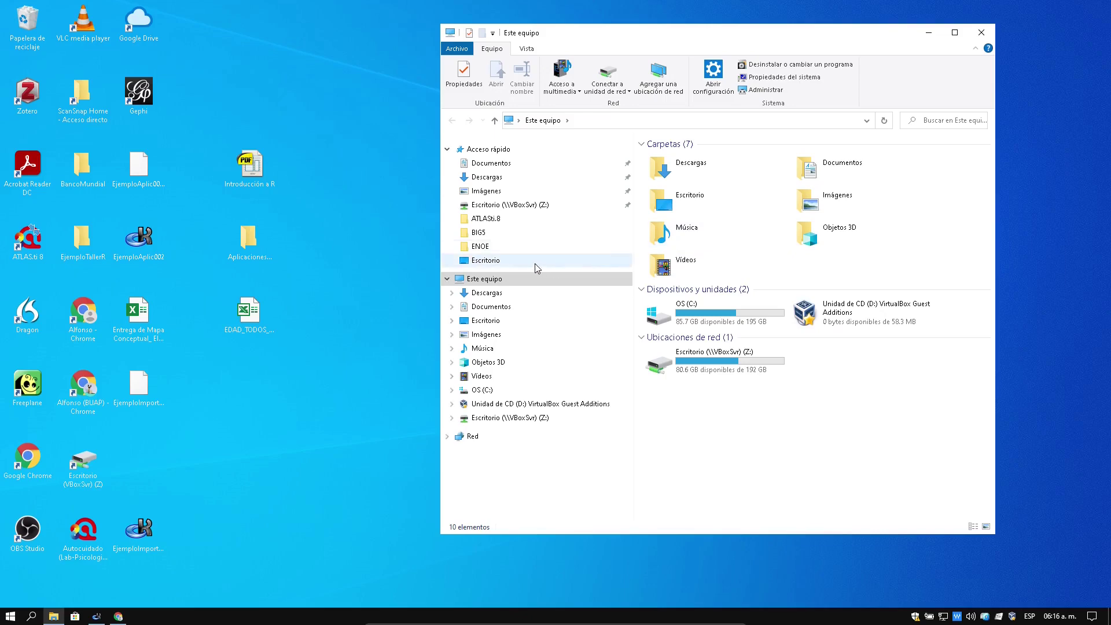
pyautogui.click(500, 292)
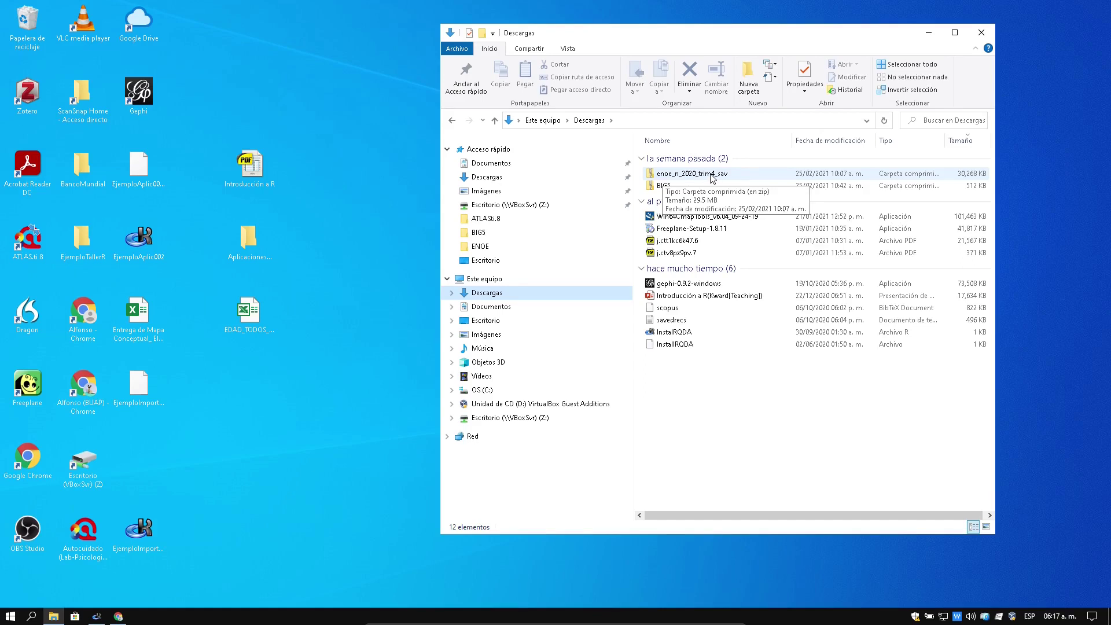
# - Inspect the contents of the enoe_n_2020_trim4_sav archive in a maximized window and return to Descargas
pyautogui.click(713, 178)
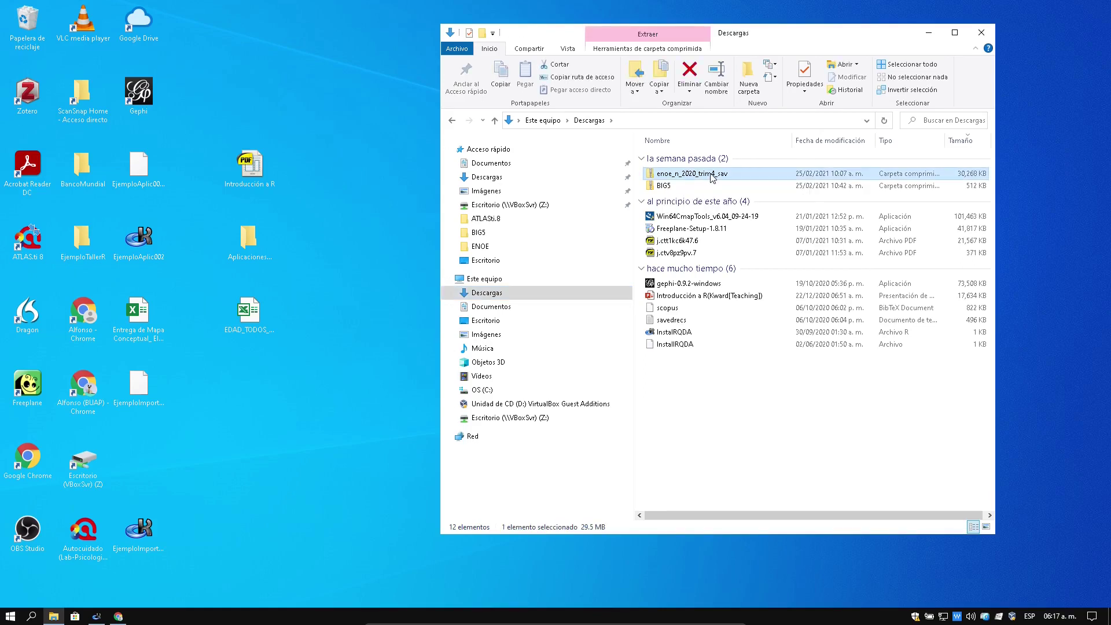
pyautogui.doubleClick(712, 176)
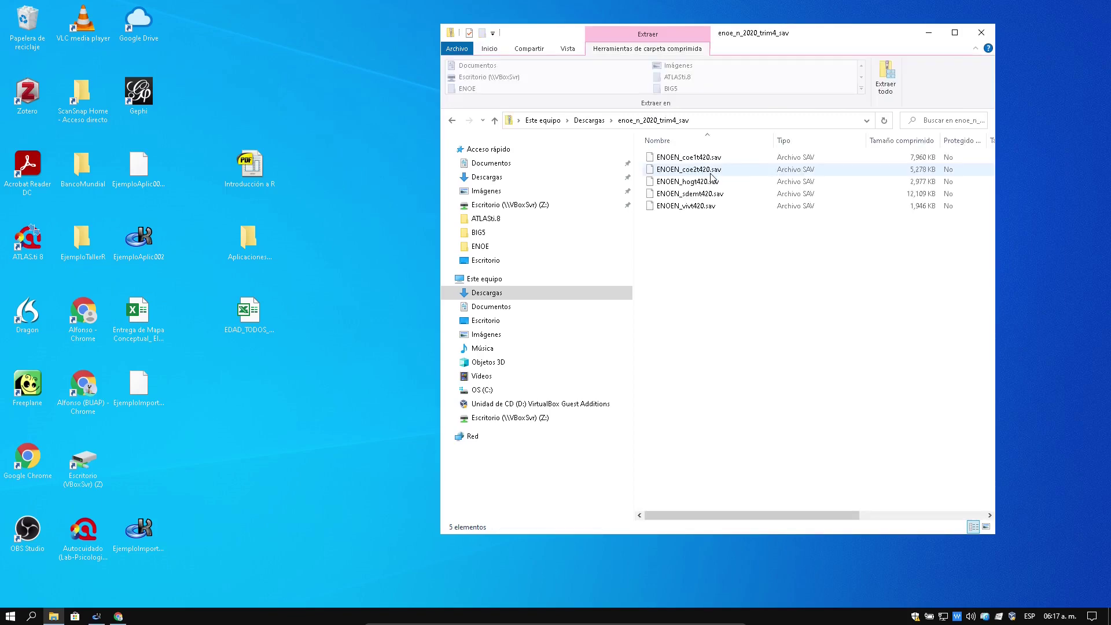
pyautogui.click(956, 33)
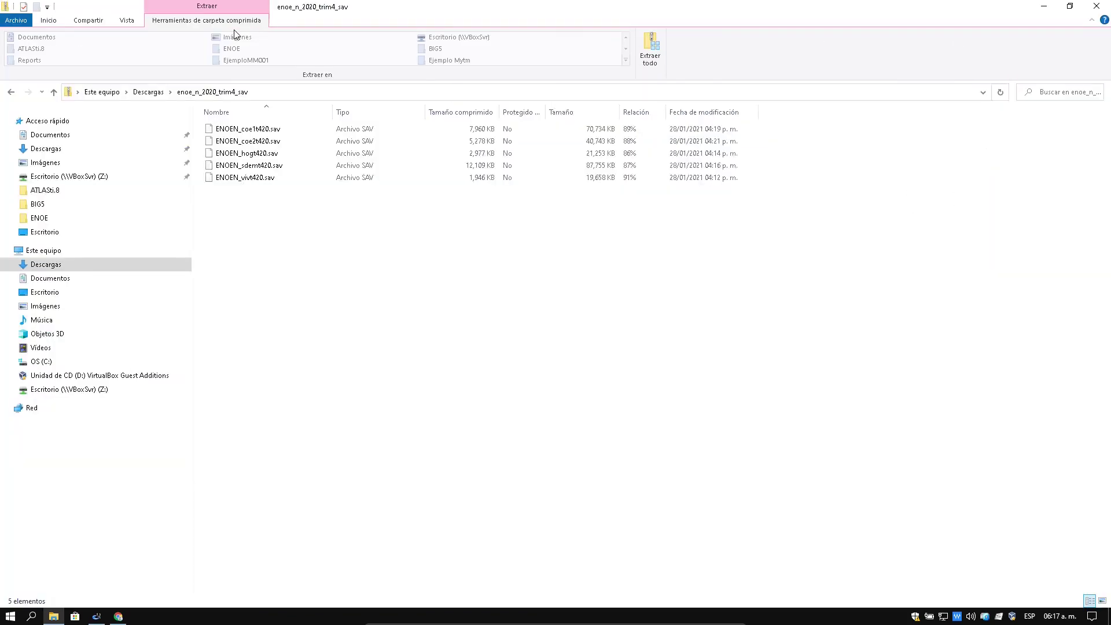
pyautogui.click(146, 92)
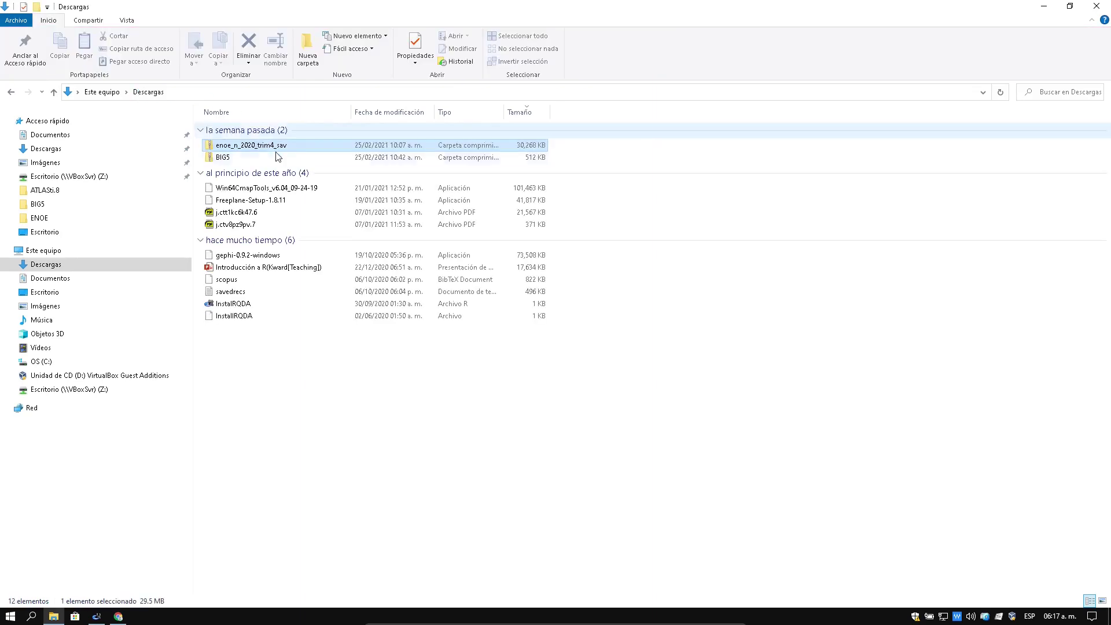
# - Start extracting the enoe_n_2020_trim4_sav archive and create a destination folder named ENOE in Escritorio
pyautogui.rightClick(283, 149)
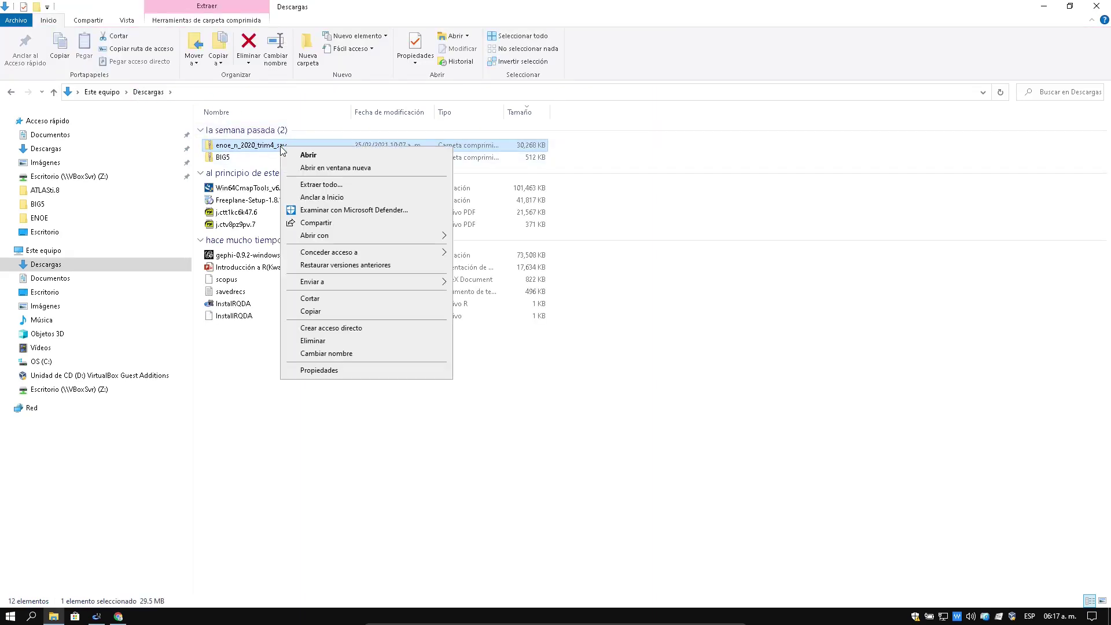
pyautogui.click(313, 185)
pyautogui.click(687, 263)
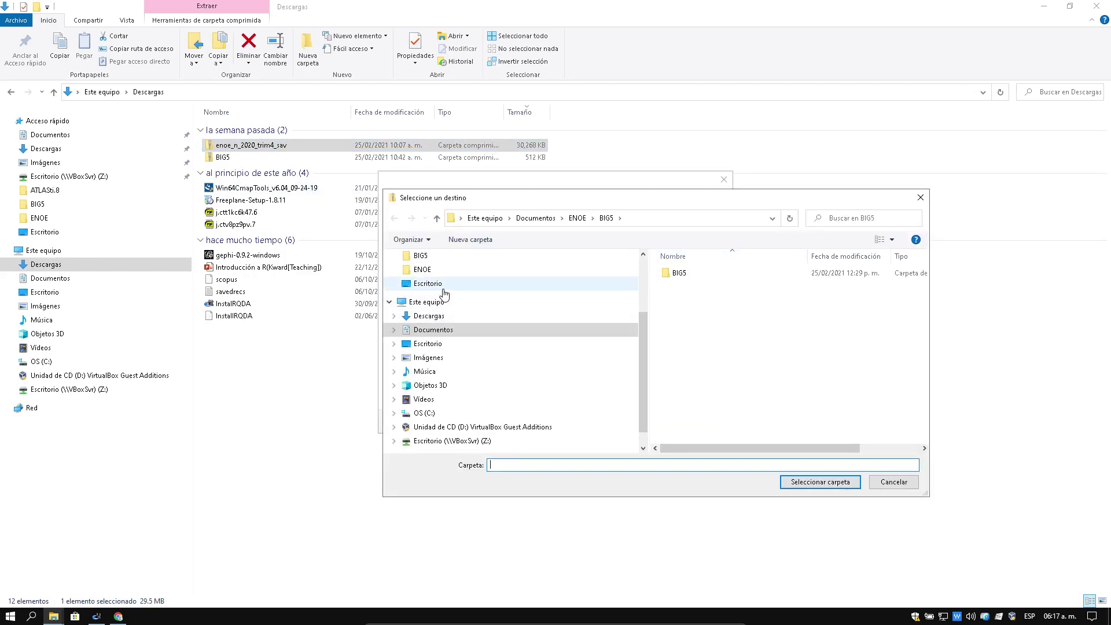
pyautogui.click(428, 284)
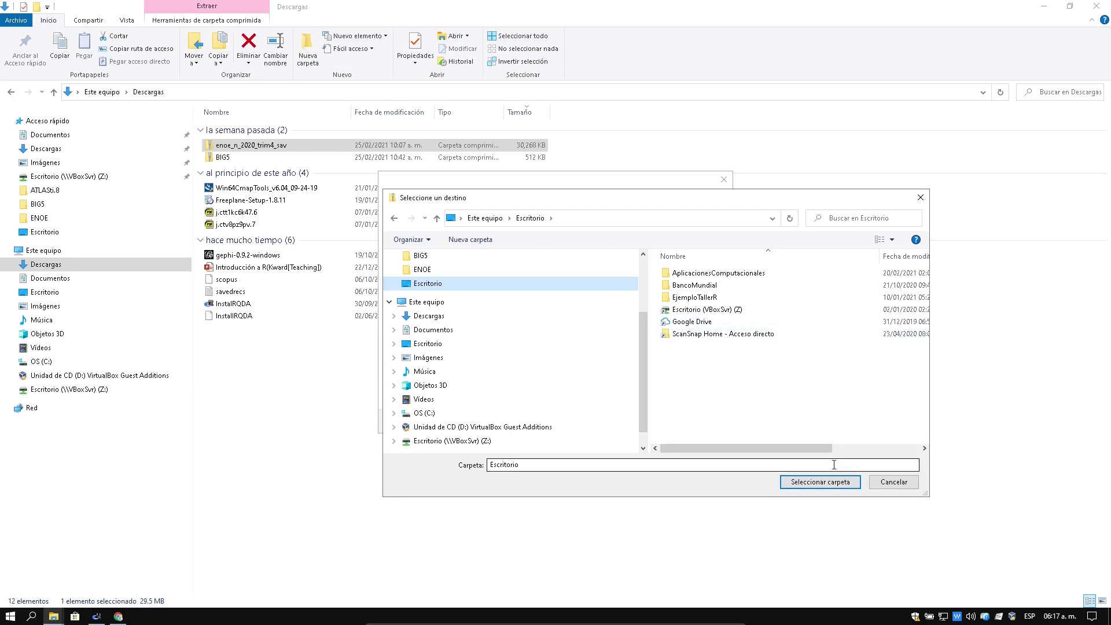
pyautogui.rightClick(832, 370)
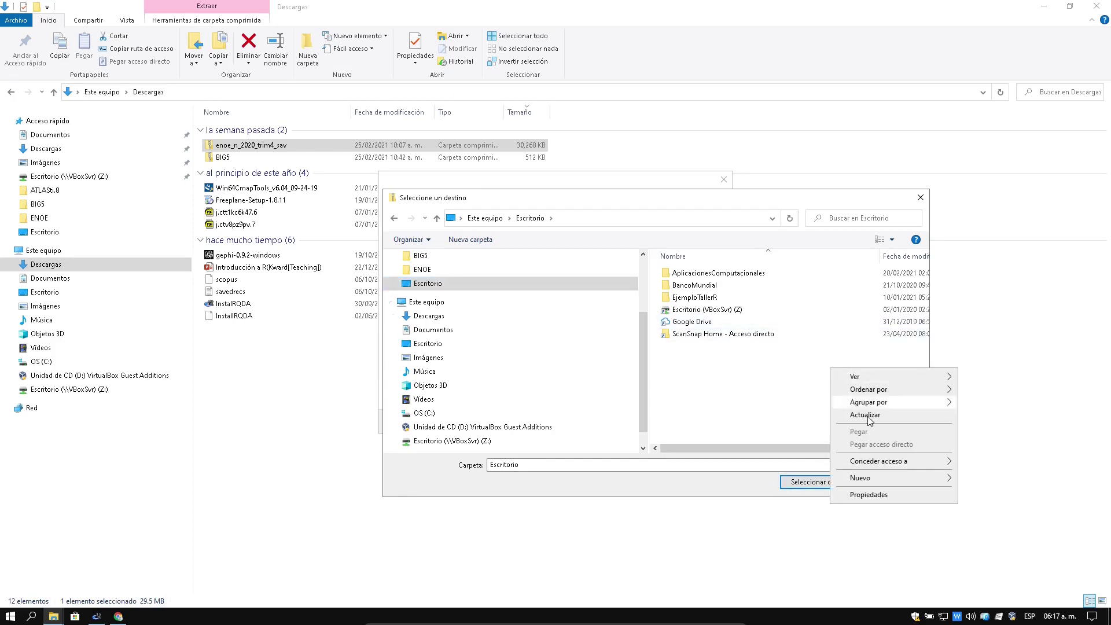
pyautogui.moveTo(883, 476)
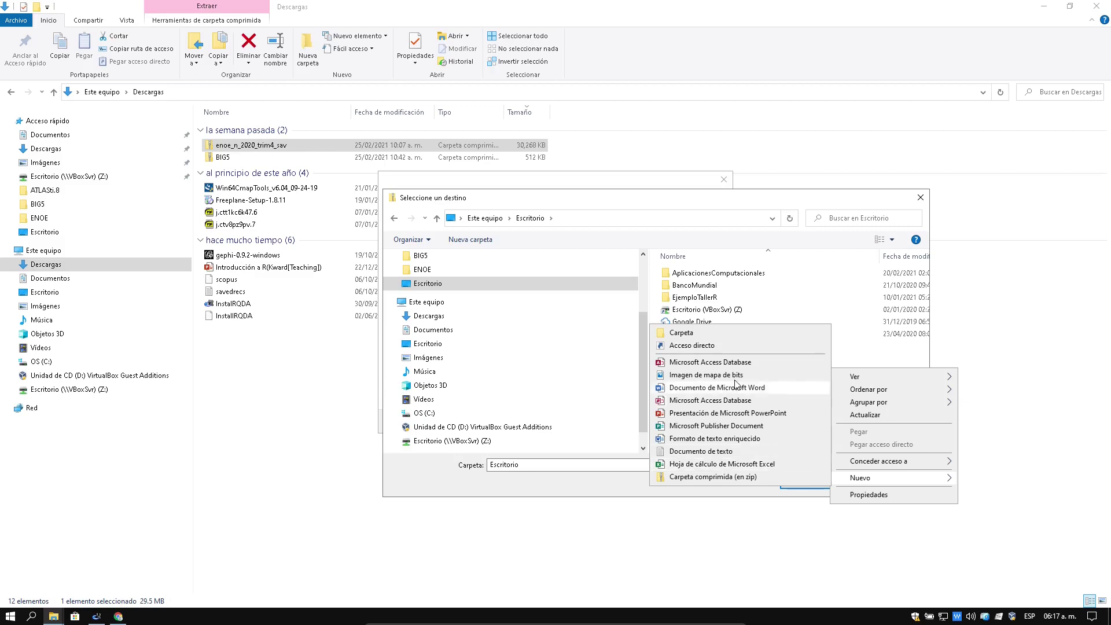
pyautogui.click(752, 333)
pyautogui.write('ENOE')
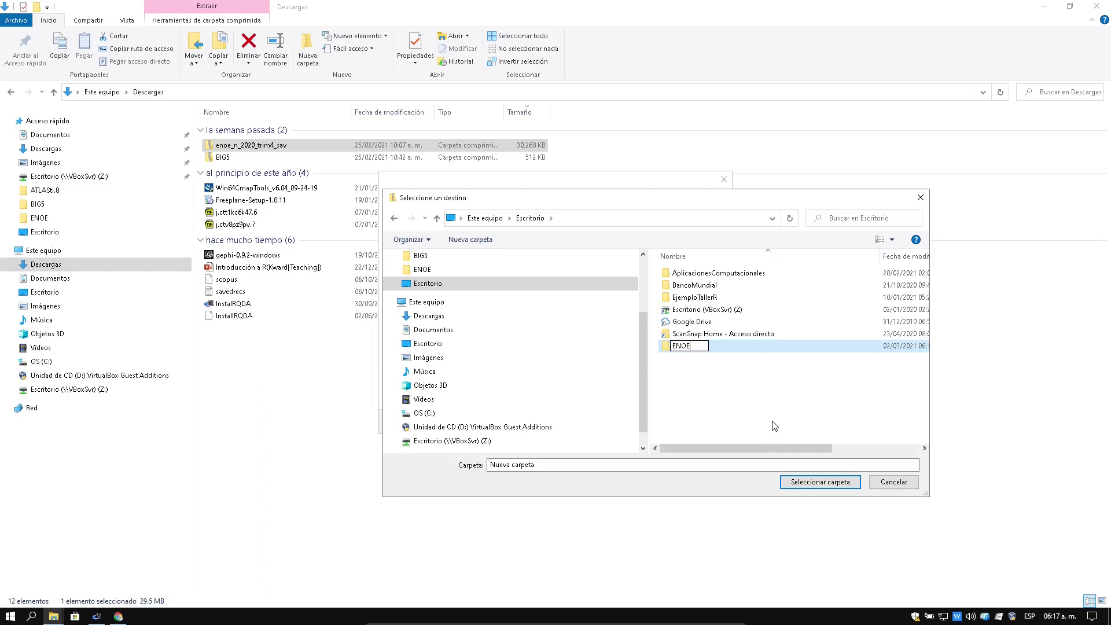
pyautogui.click(770, 416)
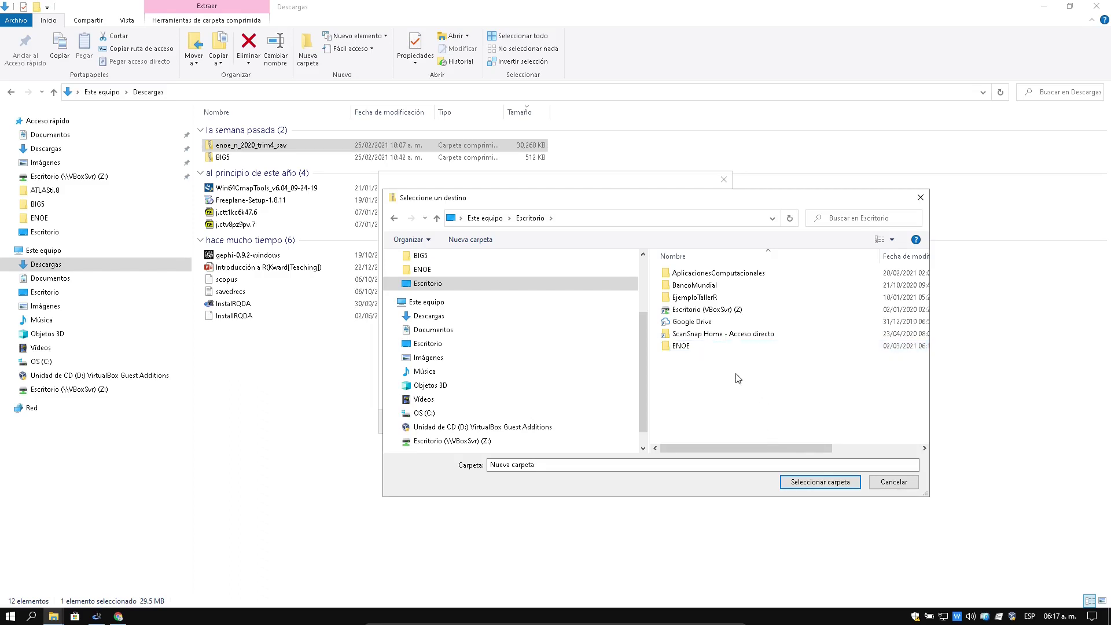
# - Choose the new ENOE folder as the destination and extract the archive's files into it
pyautogui.click(682, 347)
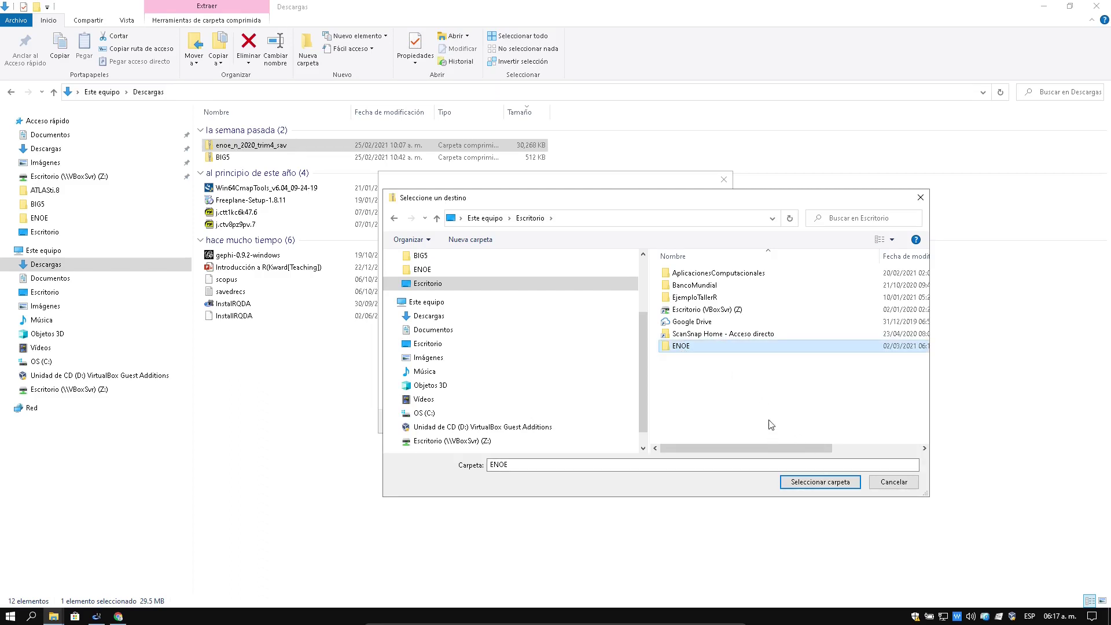
pyautogui.click(831, 483)
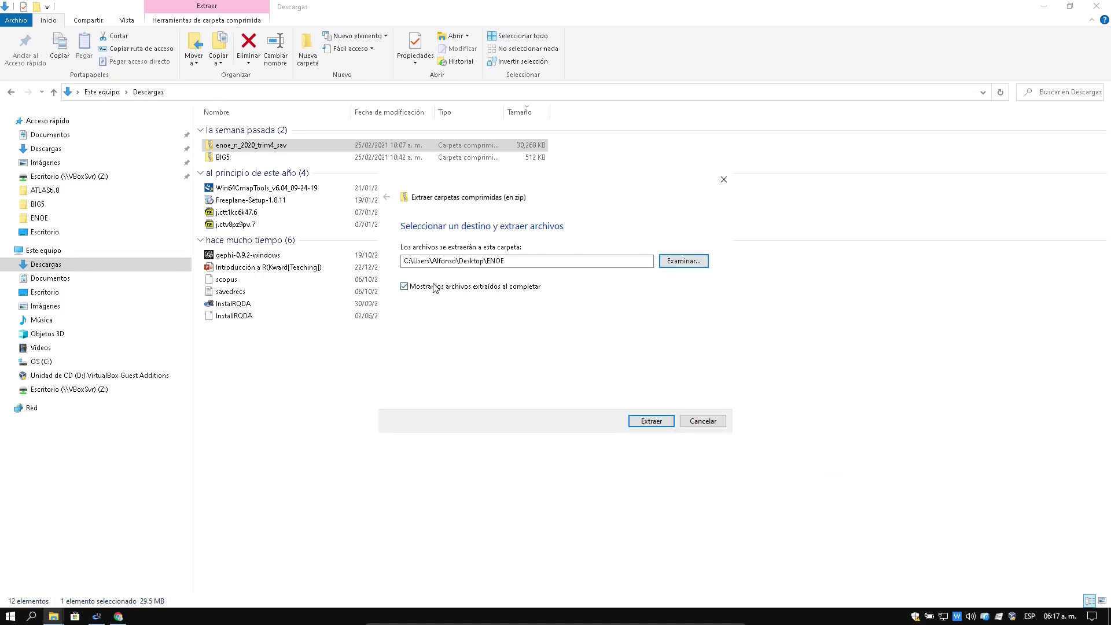
pyautogui.click(512, 259)
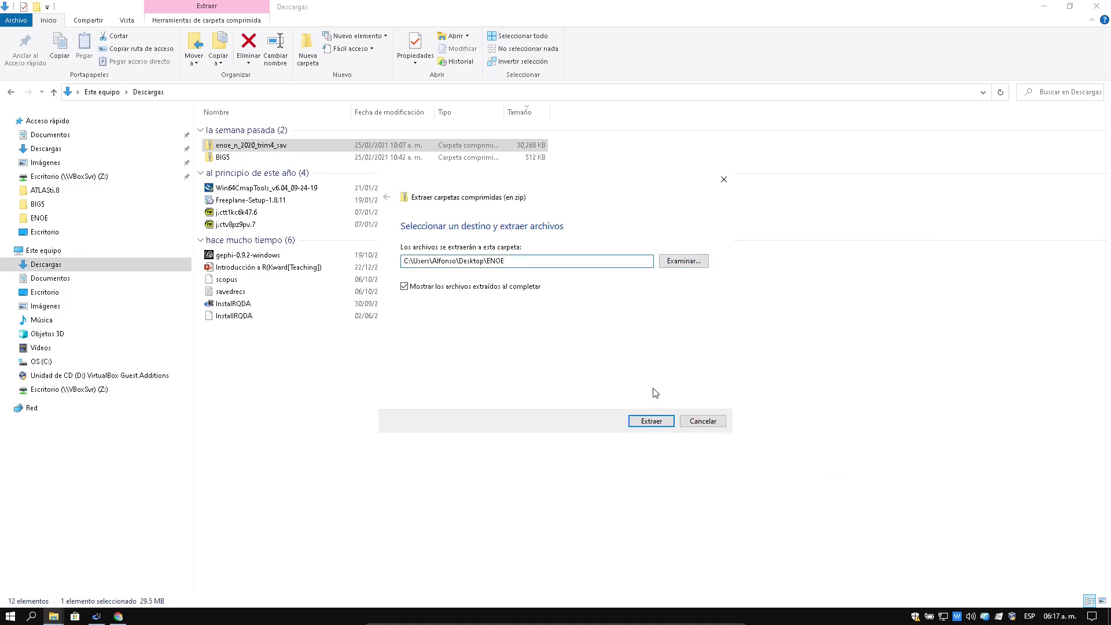
pyautogui.click(653, 420)
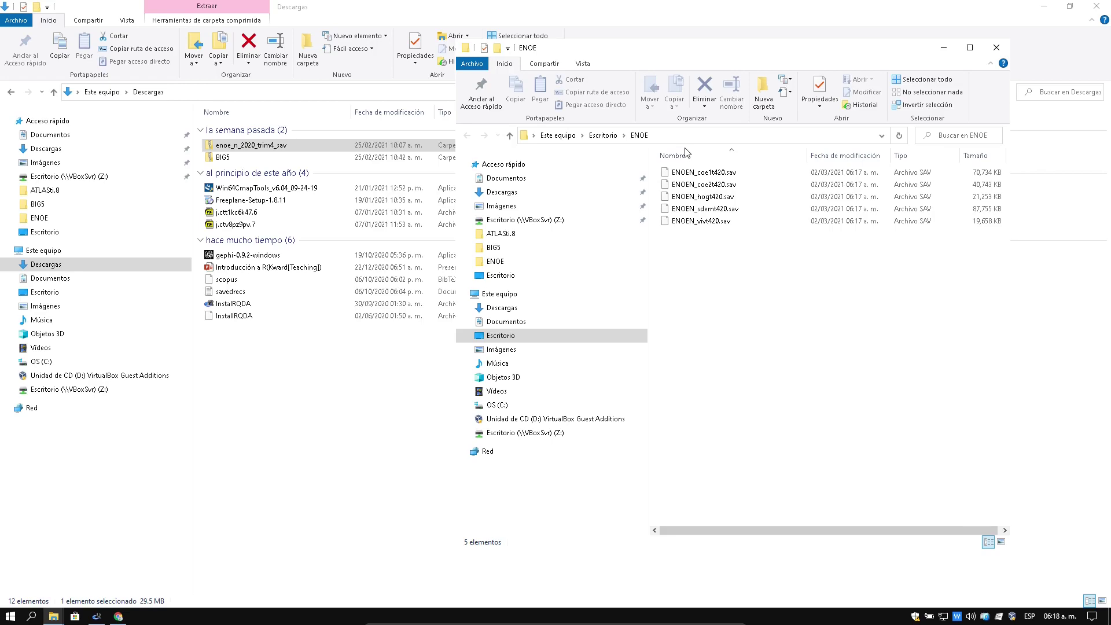
# - Return to the INEGI page in the browser and open the PDF "Conociendo la base de datos de la ENOE" from Documentos sobre la base de datos
pyautogui.click(124, 601)
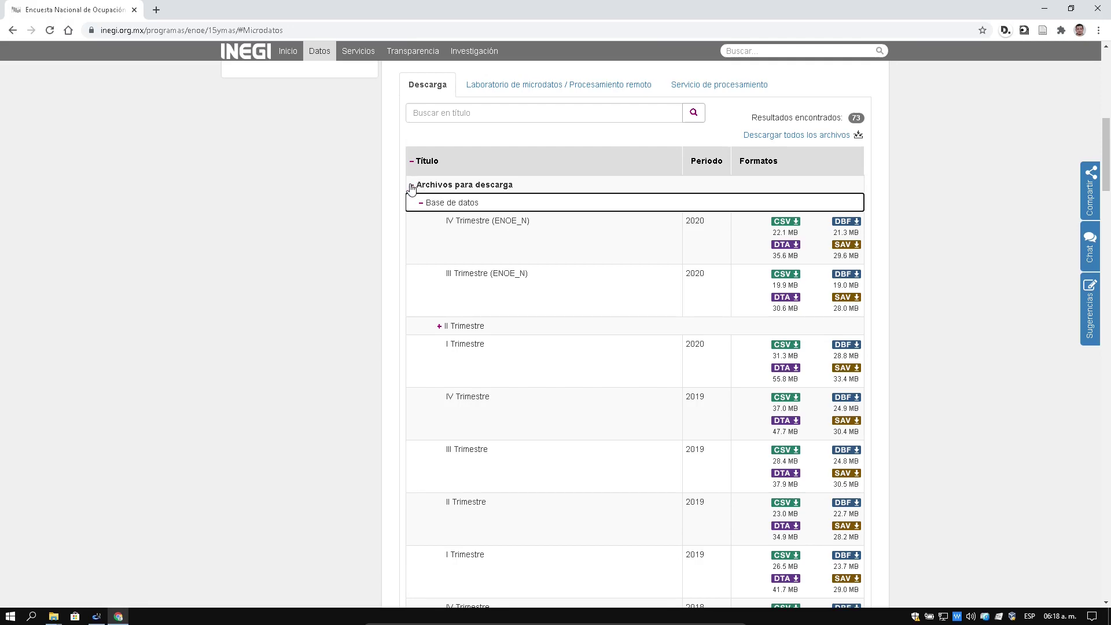
pyautogui.scroll(4, 544, 154)
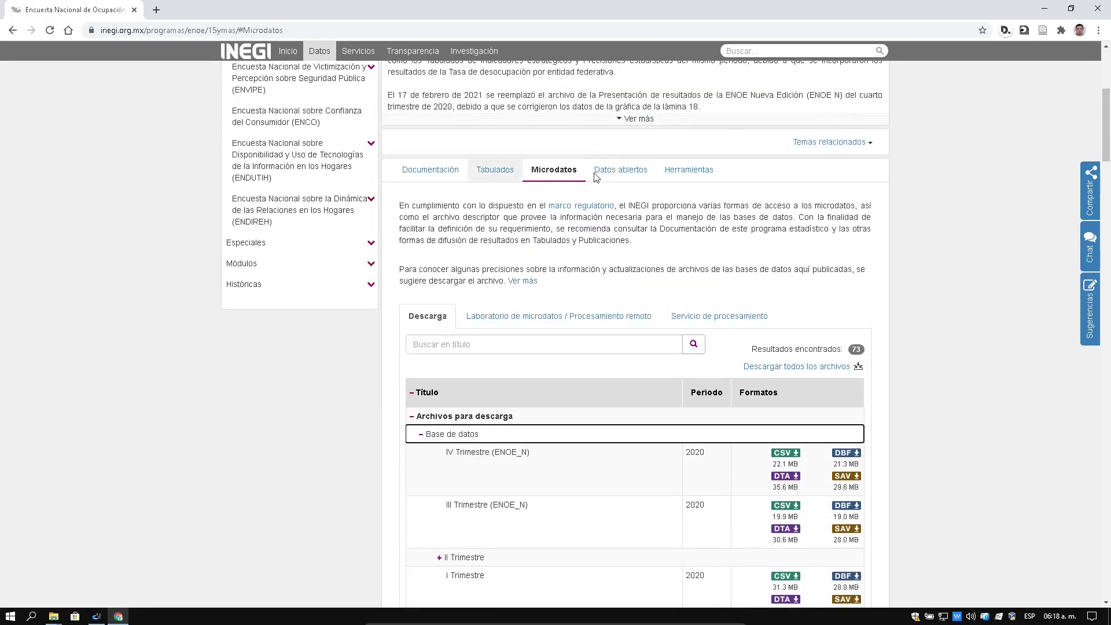
pyautogui.click(413, 418)
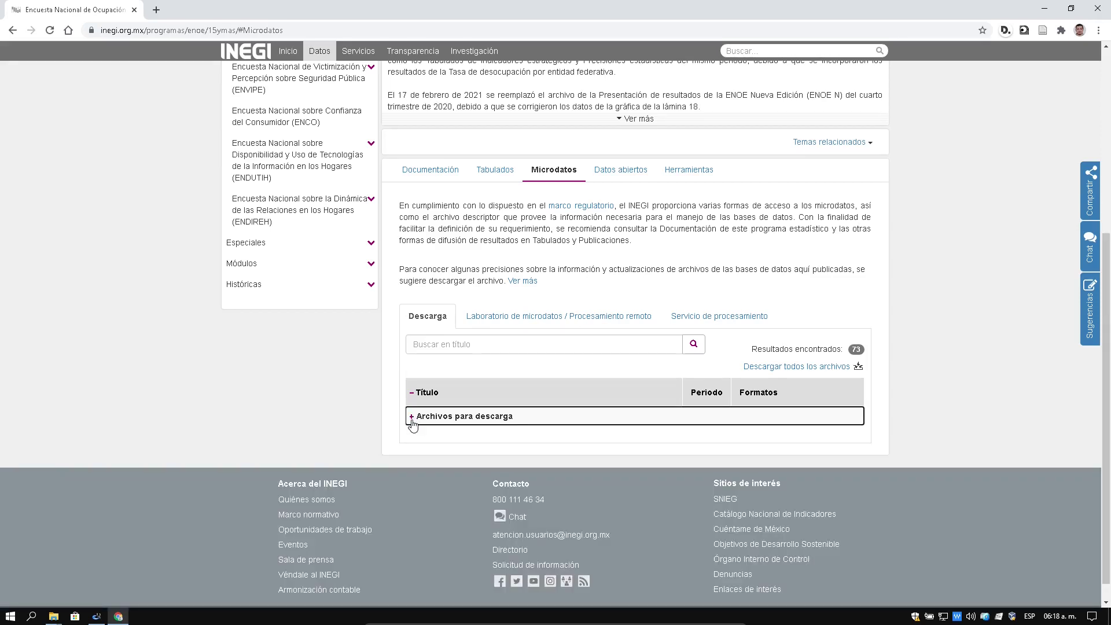
pyautogui.click(414, 419)
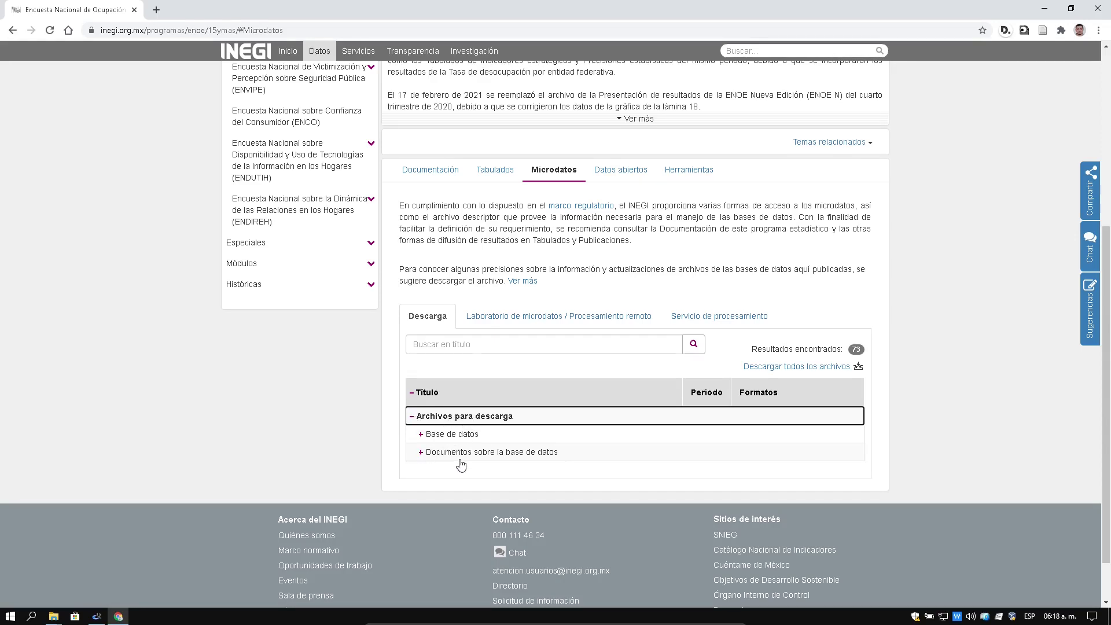
pyautogui.click(421, 454)
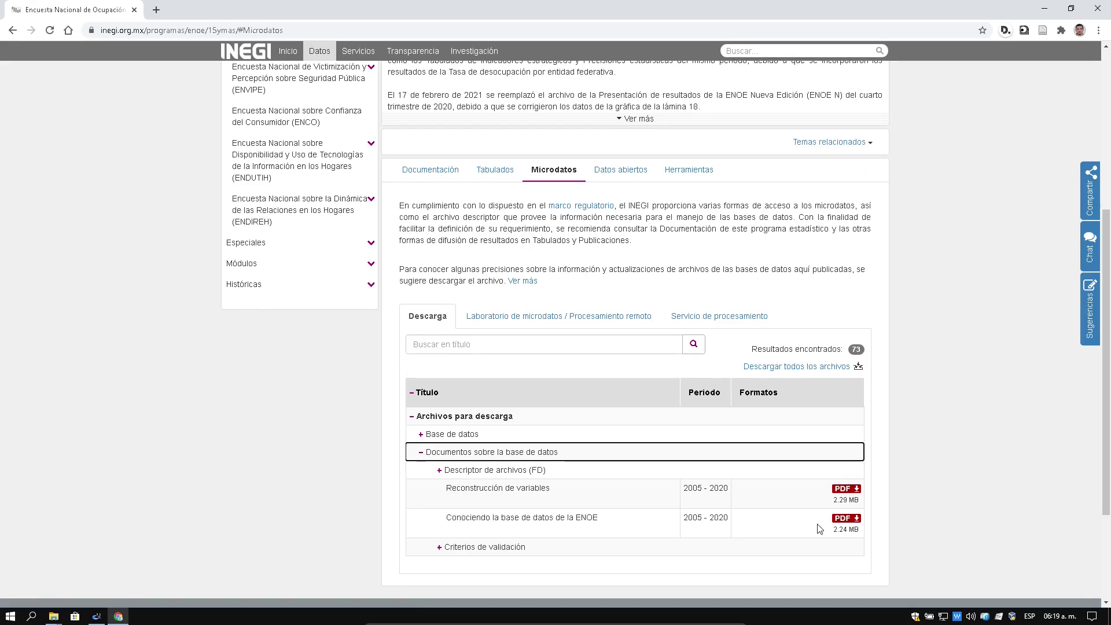
pyautogui.click(846, 519)
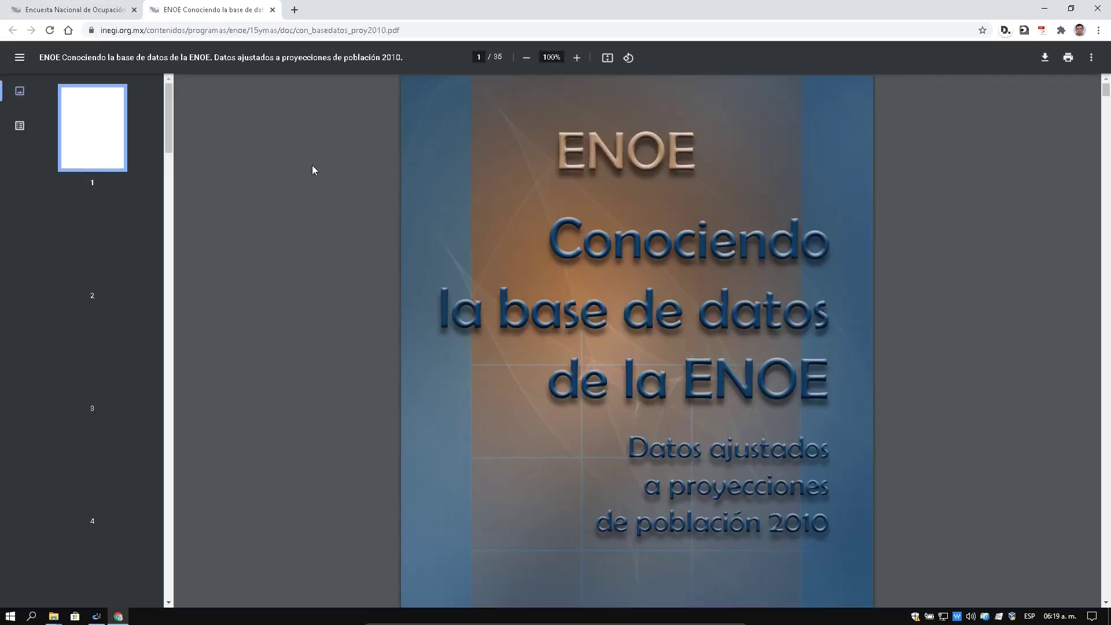
# - Find the section "Conformación de la base de datos de la ENOE" in the PDF and enlarge its list of tables for reading
pyautogui.scroll(-14, 533, 269)
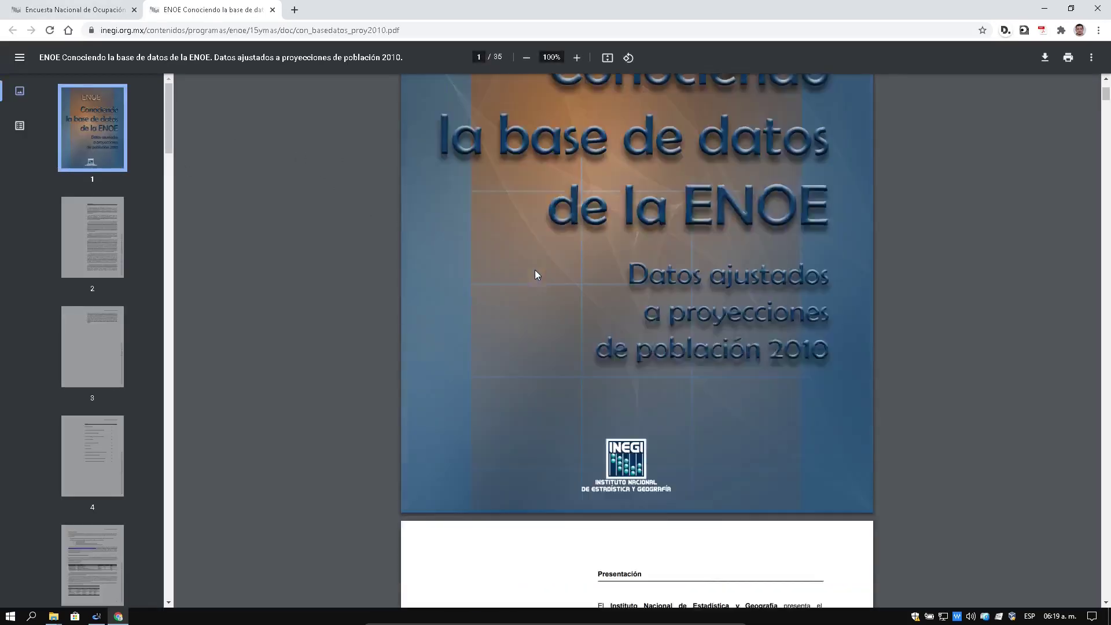
pyautogui.scroll(-18, 538, 276)
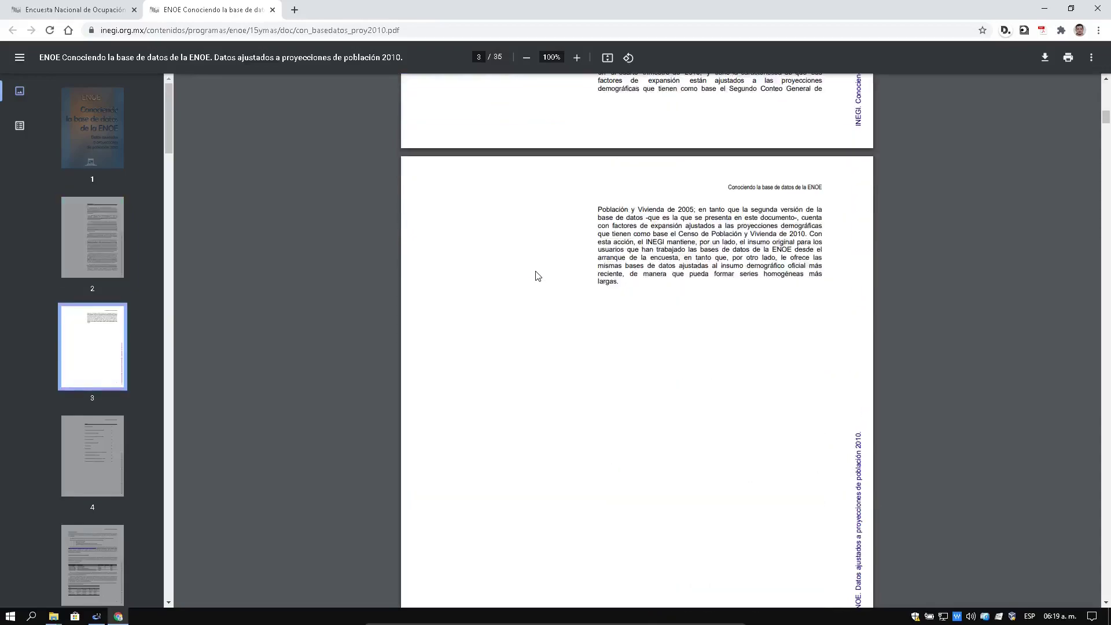
pyautogui.scroll(-13, 538, 275)
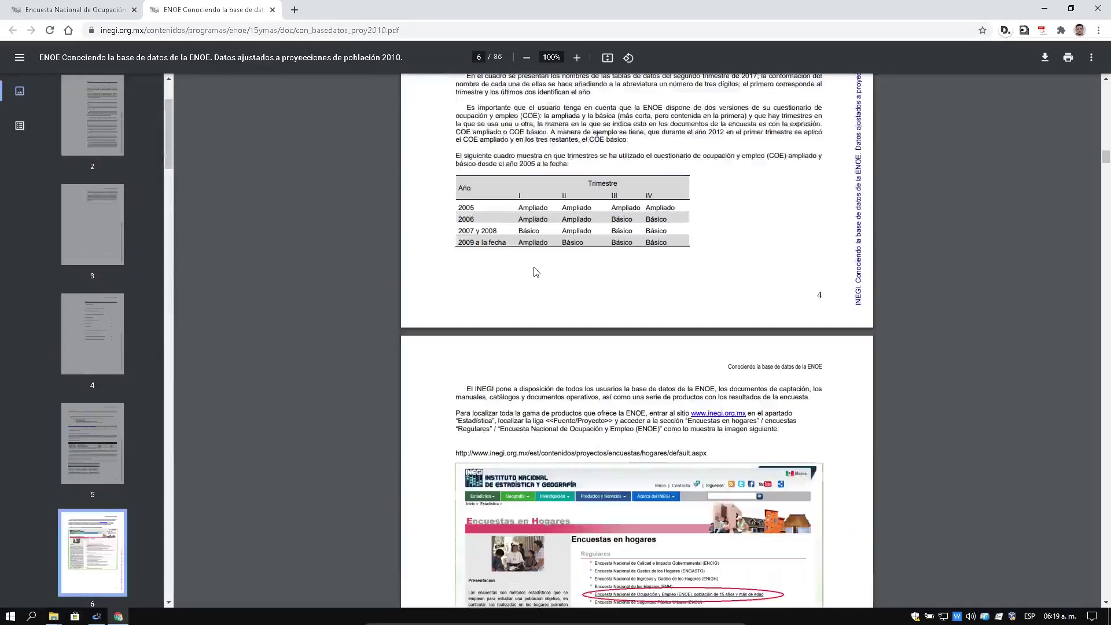
pyautogui.scroll(7, 533, 266)
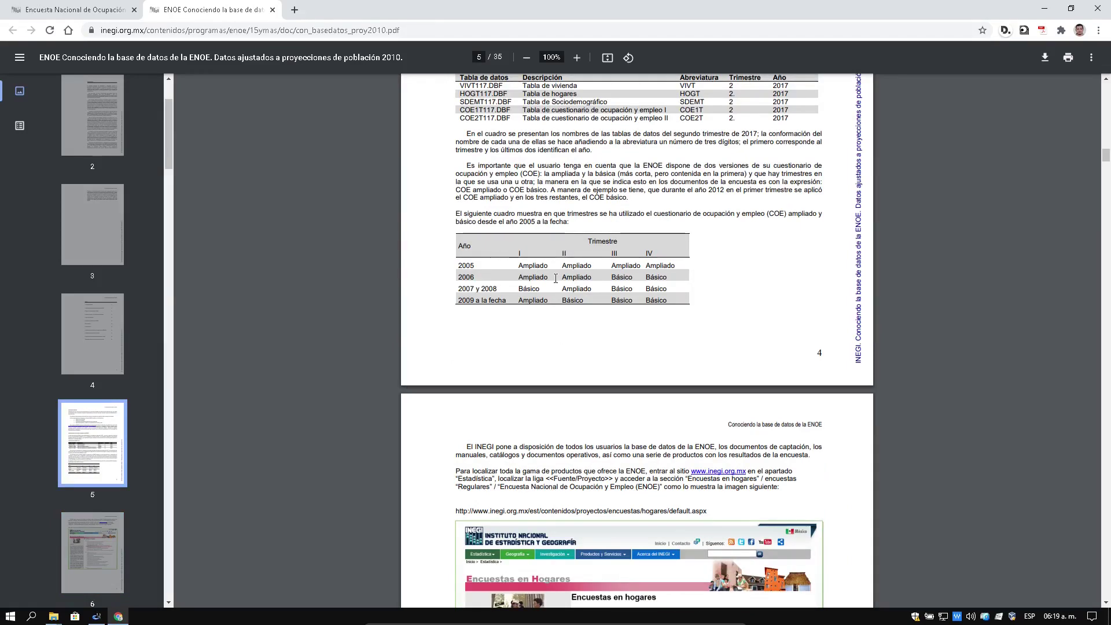
pyautogui.scroll(3, 526, 249)
pyautogui.keyDown('ctrl'); pyautogui.scroll(5, 579, 258); pyautogui.keyUp('ctrl')
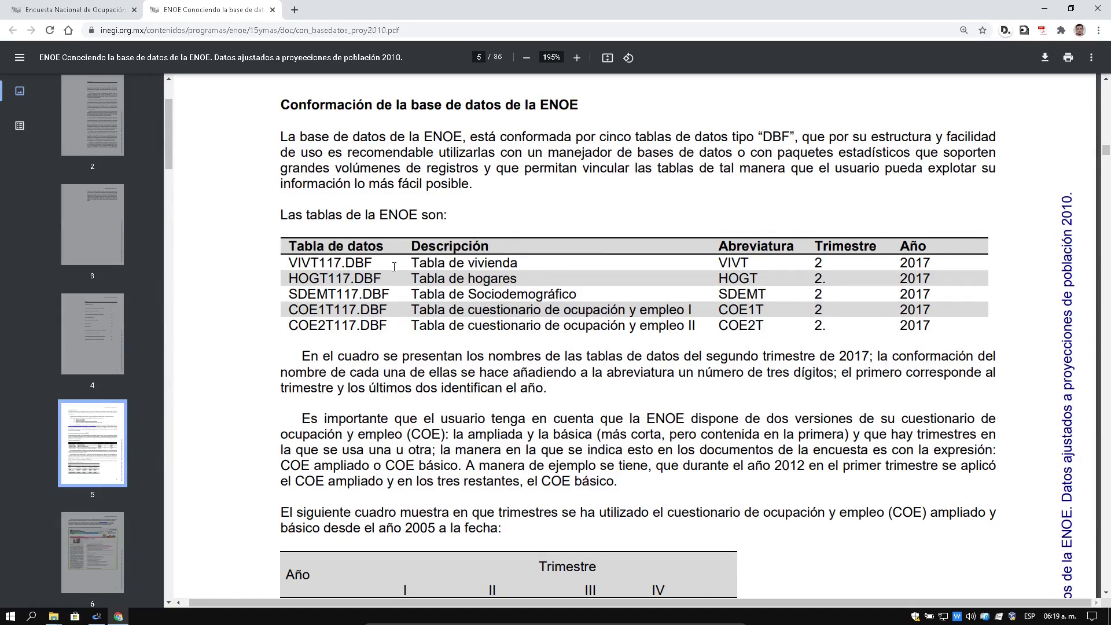
# - Highlight each table description in turn, from Tabla de vivienda through Tabla de cuestionario de ocupación y empleo II
pyautogui.moveTo(400, 266); pyautogui.dragTo(518, 264)
pyautogui.moveTo(422, 278); pyautogui.dragTo(509, 279)
pyautogui.moveTo(412, 294); pyautogui.dragTo(573, 296)
pyautogui.moveTo(412, 313); pyautogui.dragTo(682, 306)
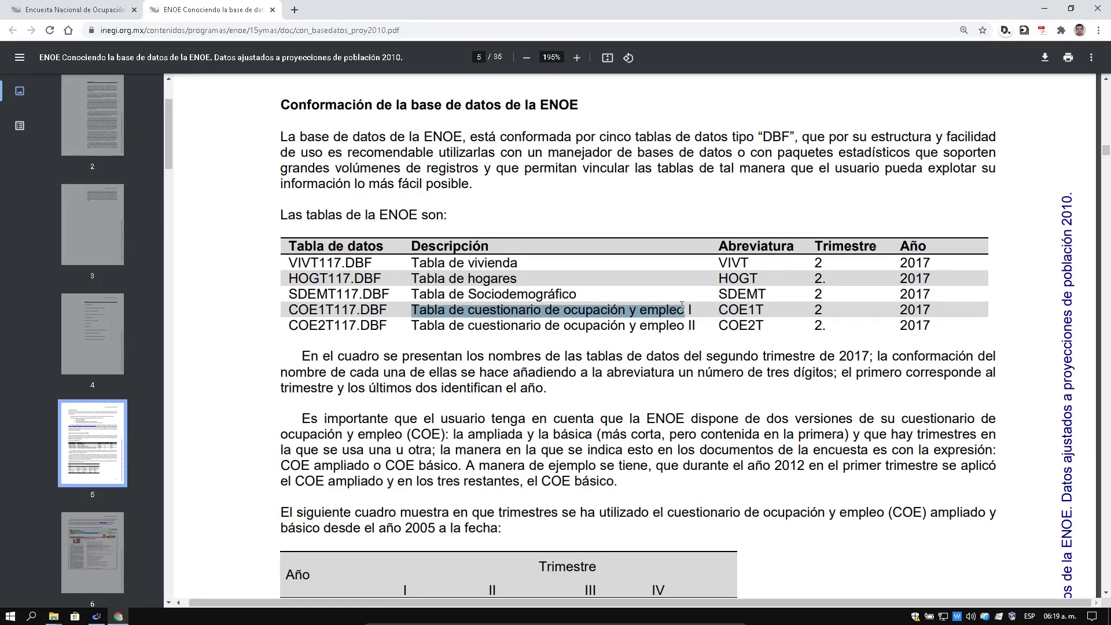
pyautogui.moveTo(411, 326); pyautogui.dragTo(695, 325)
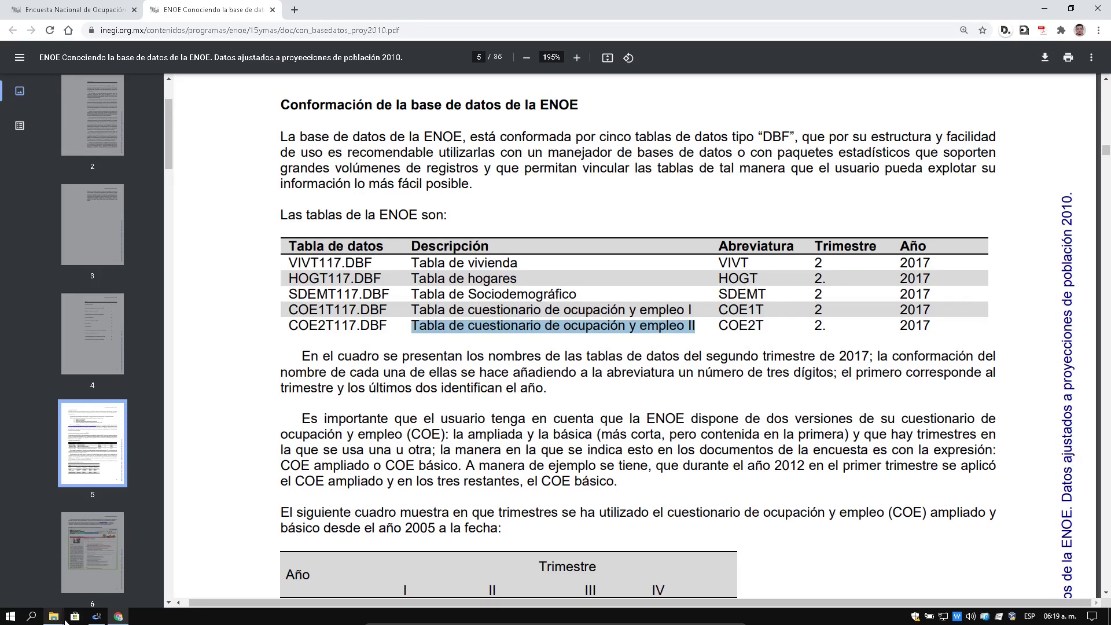
# - Place the ENOE folder window beside the PDF's table list to compare file names, and select ENOEN_hogt420.sav
pyautogui.click(169, 577)
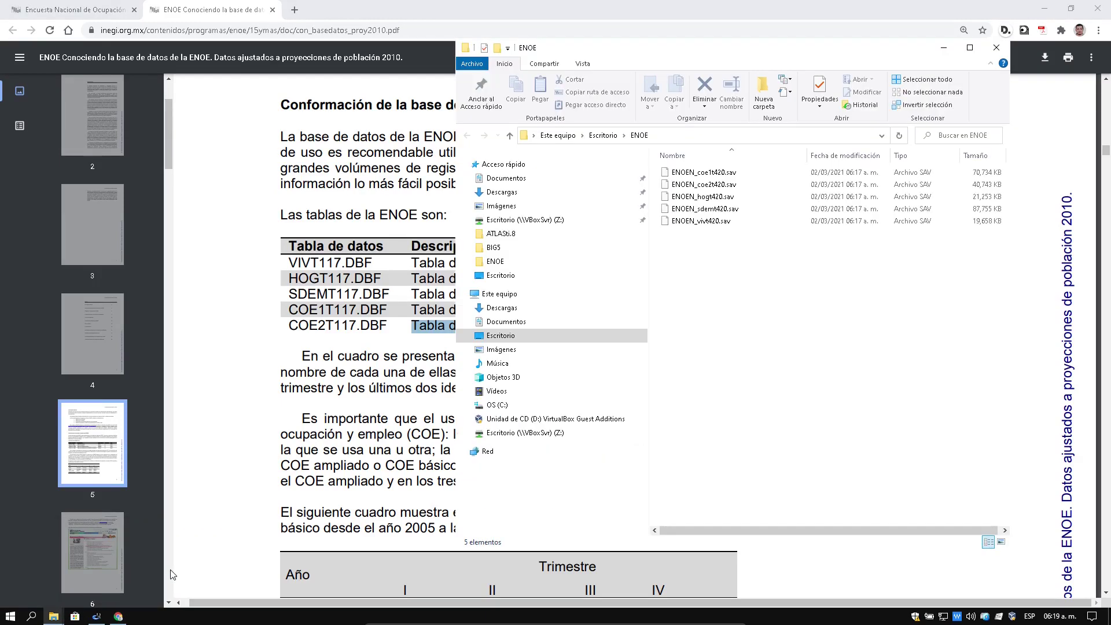
pyautogui.moveTo(566, 54); pyautogui.dragTo(80, 102)
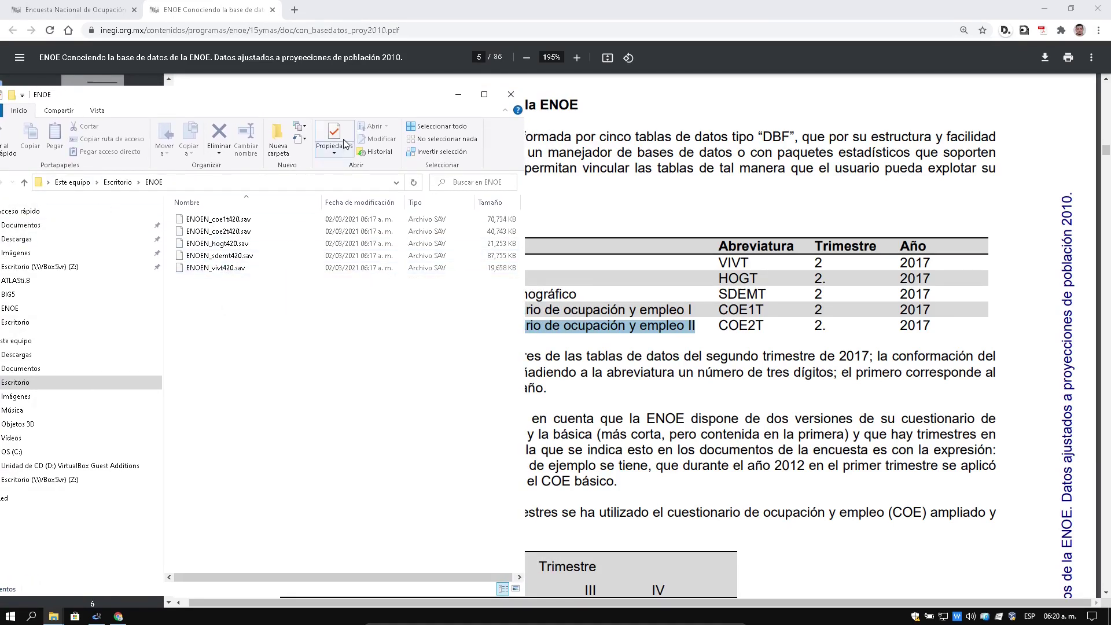
pyautogui.moveTo(399, 106); pyautogui.dragTo(291, 106)
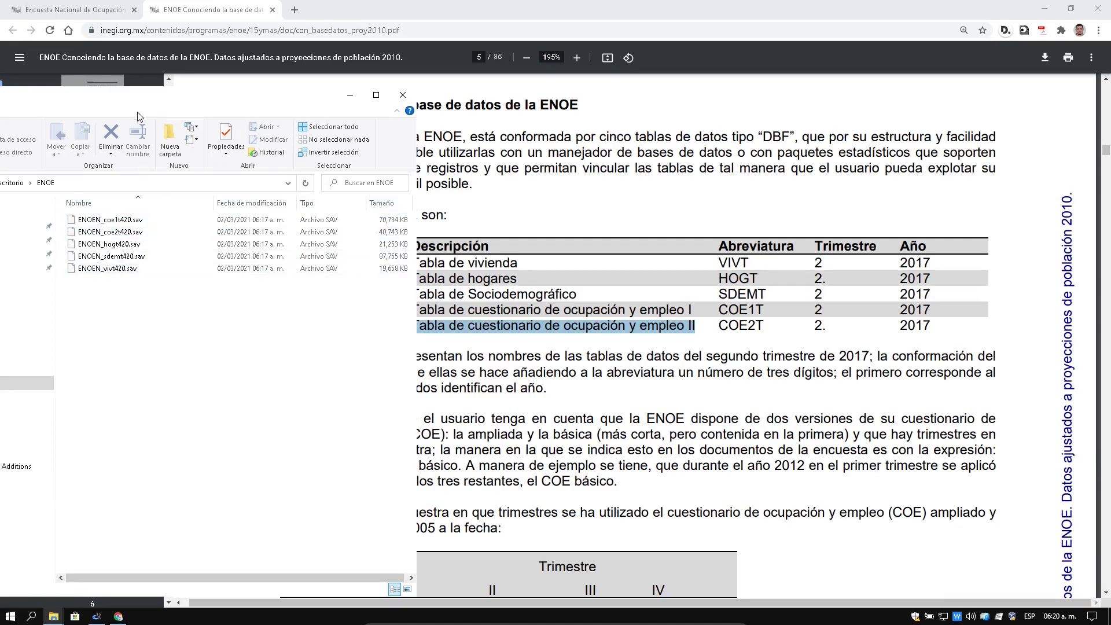
pyautogui.moveTo(133, 106); pyautogui.dragTo(813, 95)
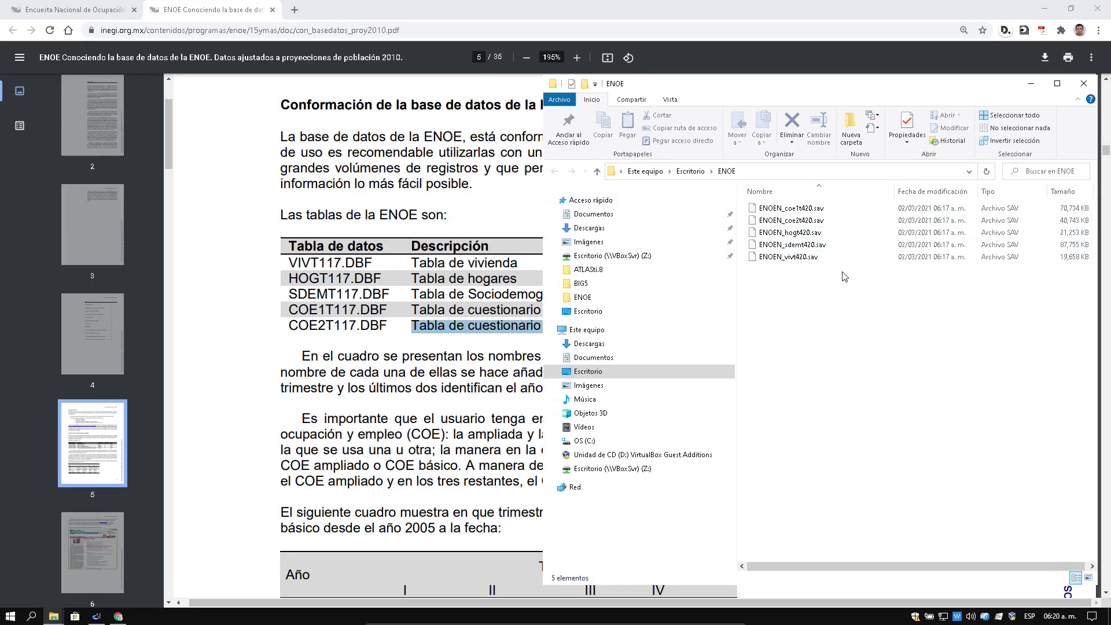
pyautogui.click(820, 234)
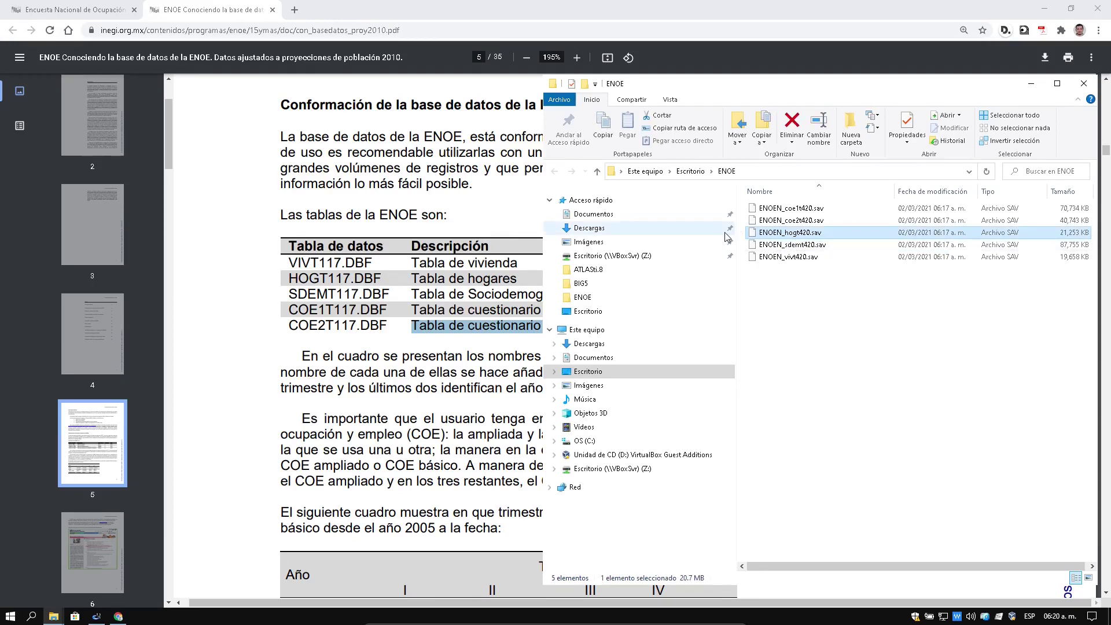
pyautogui.click(823, 245)
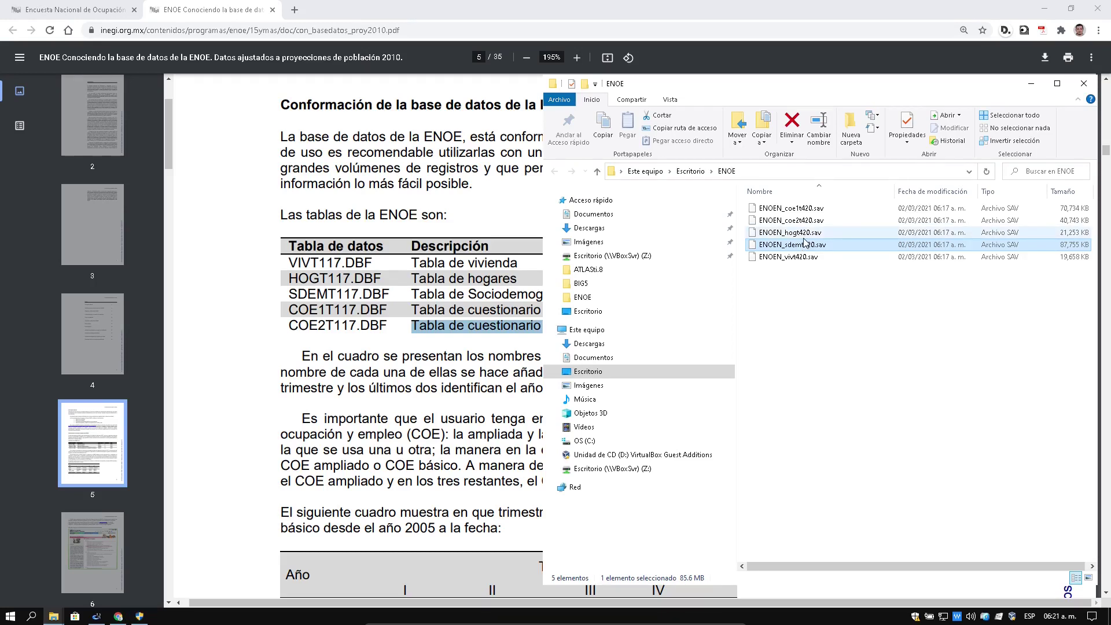
pyautogui.click(804, 237)
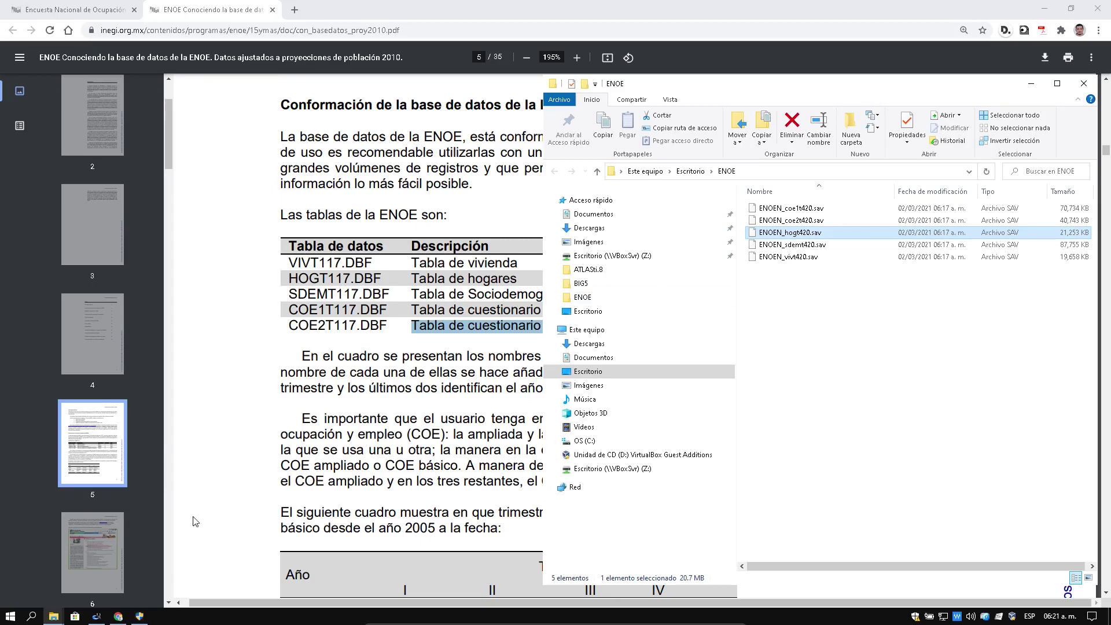
# - Switch to RKWard and start an SPSS file import
pyautogui.click(140, 616)
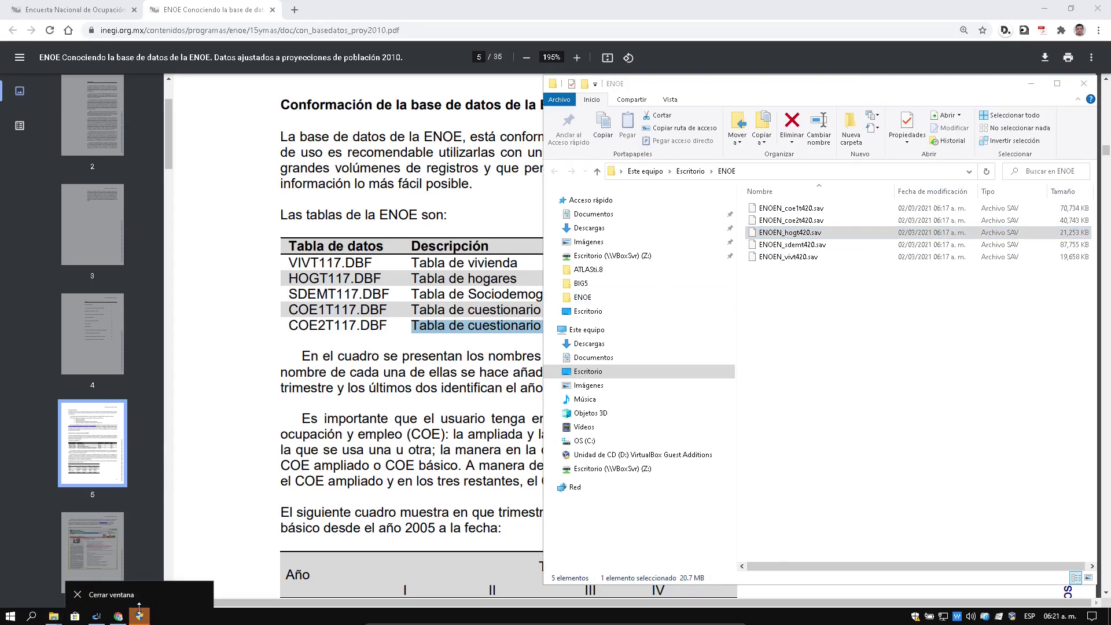
pyautogui.click(96, 616)
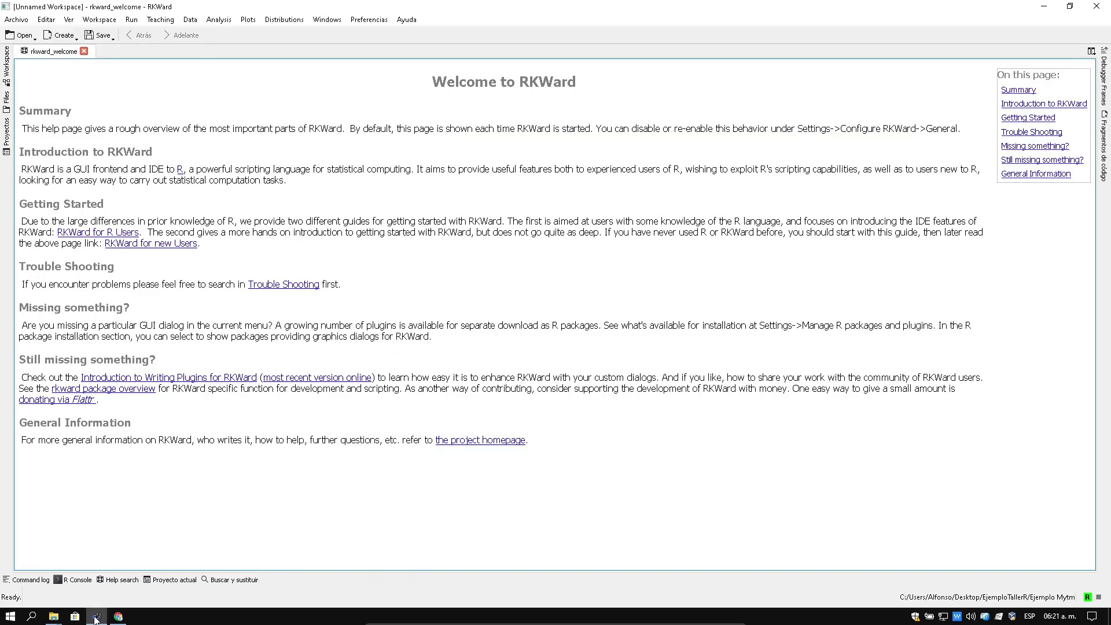
pyautogui.click(17, 21)
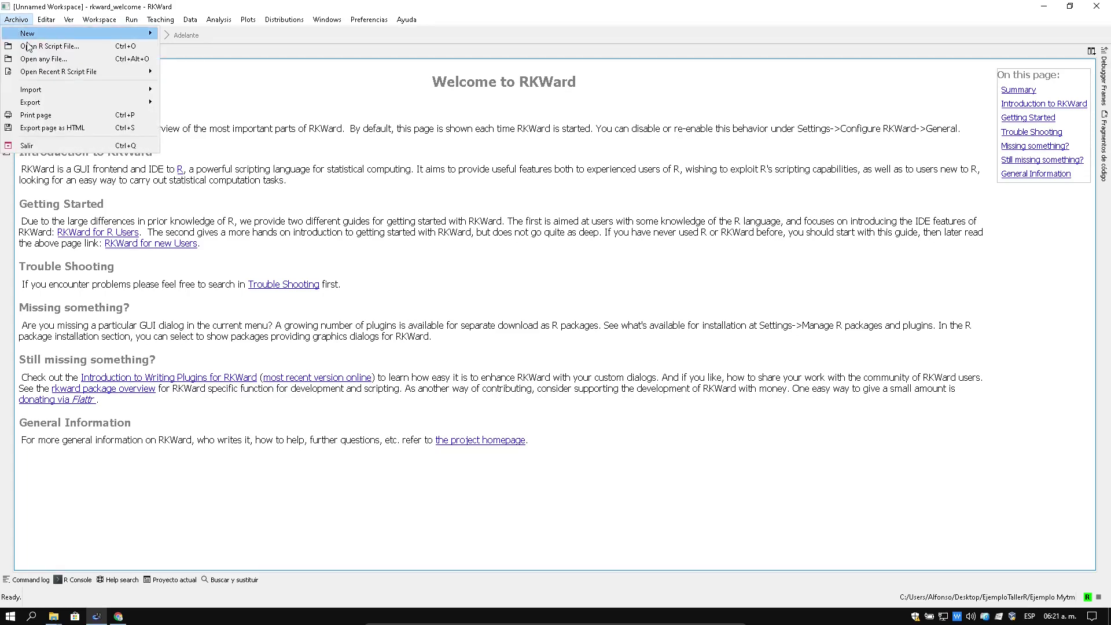
pyautogui.moveTo(55, 86)
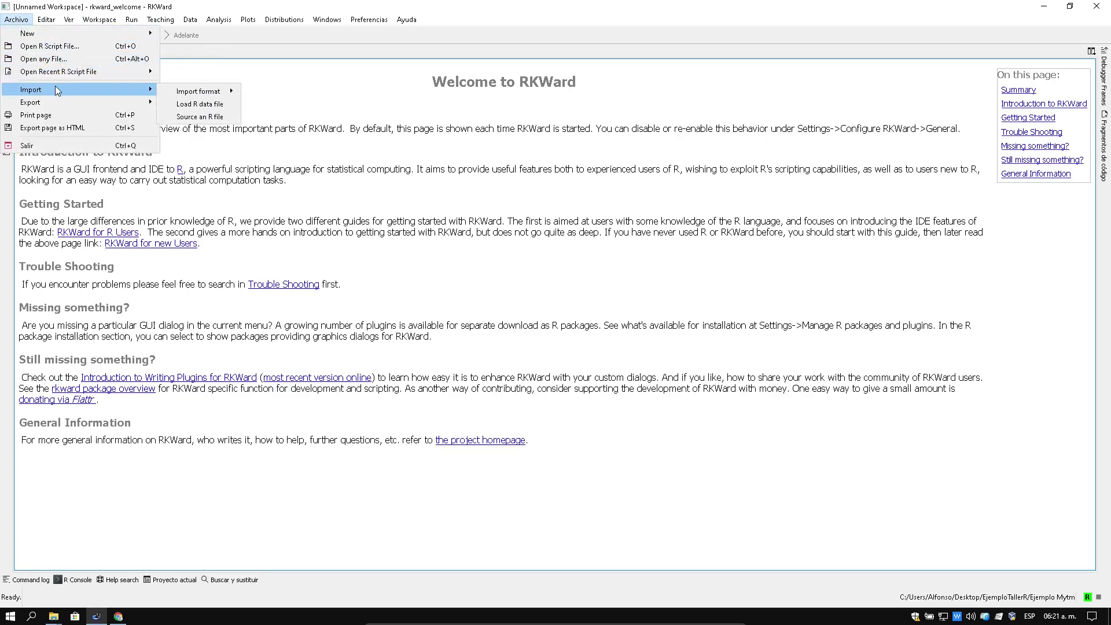
pyautogui.moveTo(183, 91)
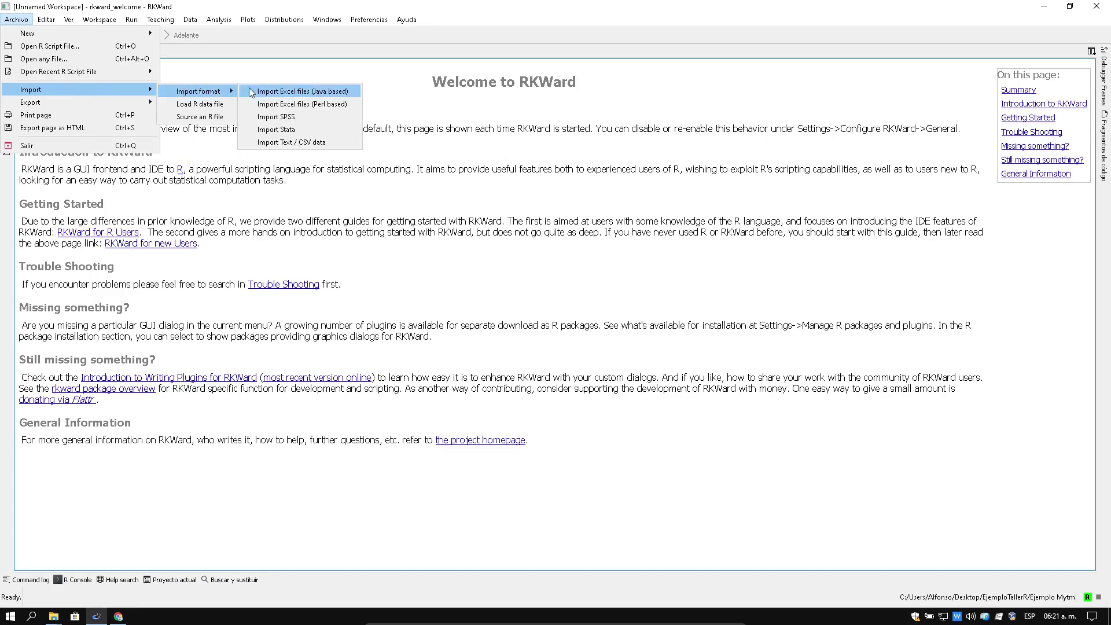
pyautogui.click(302, 116)
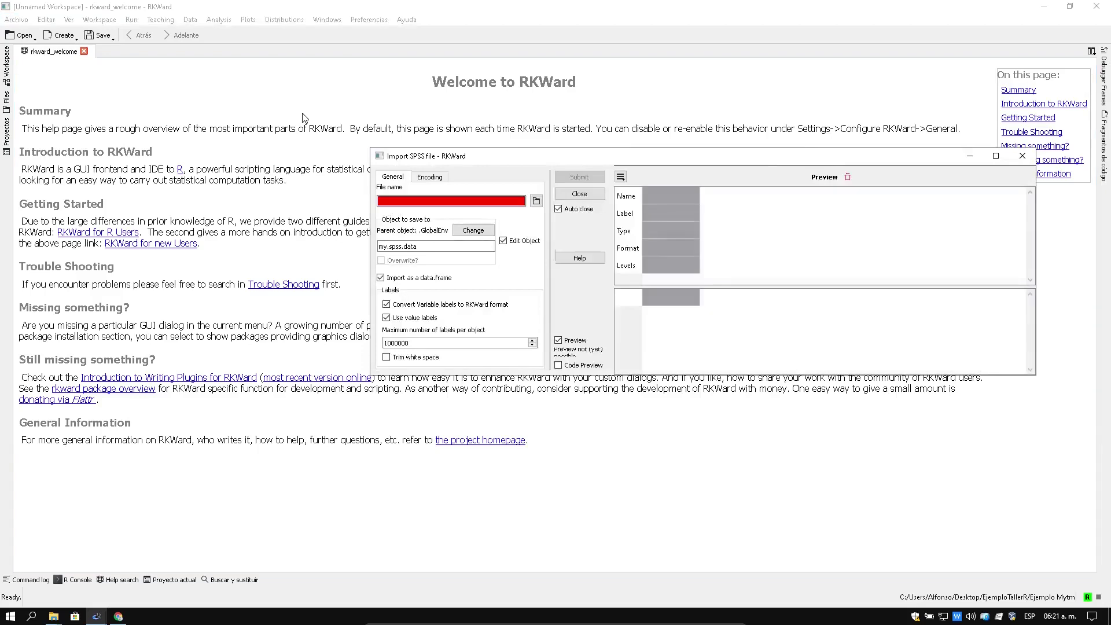
# - Choose ENOEN_hogt420.sav from the ENOE folder in Escritorio as the SPSS file to import
pyautogui.click(536, 202)
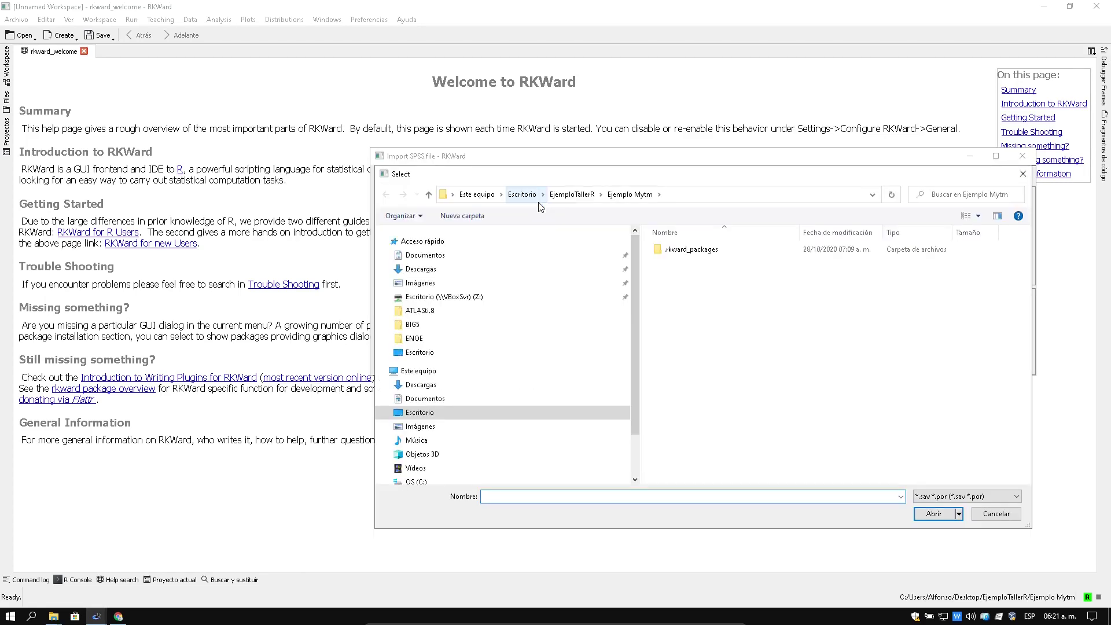
pyautogui.click(526, 197)
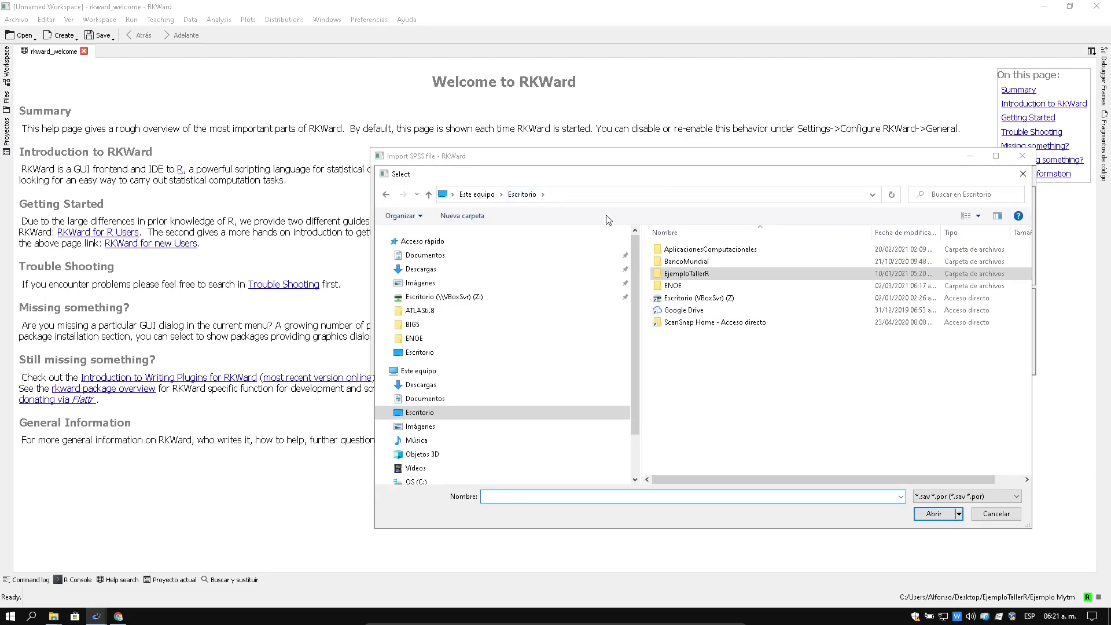
pyautogui.click(678, 288)
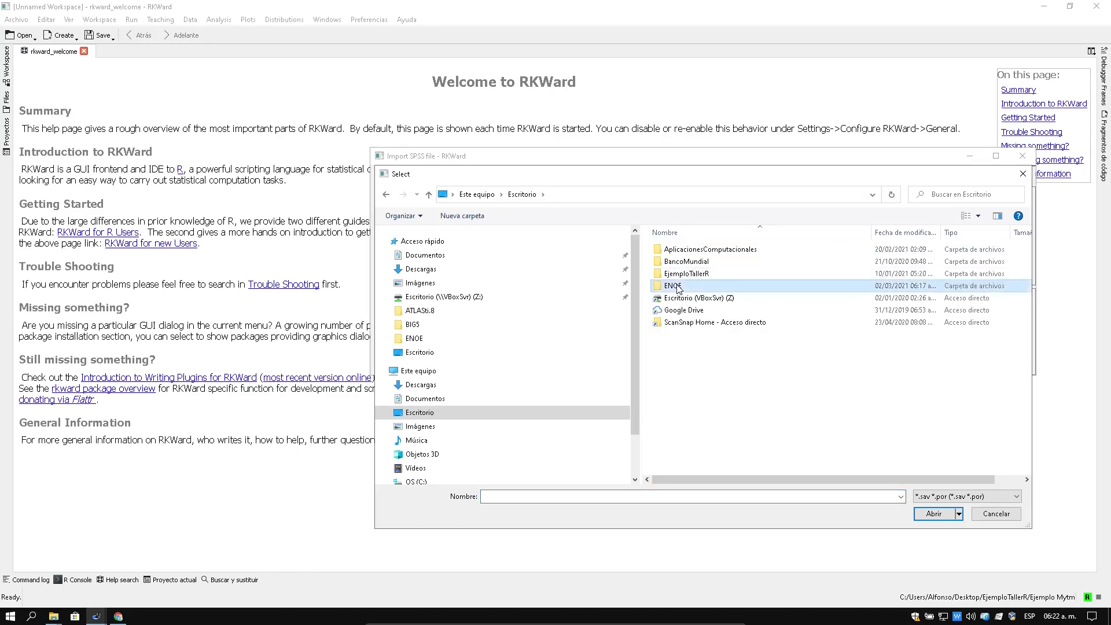
pyautogui.doubleClick(678, 286)
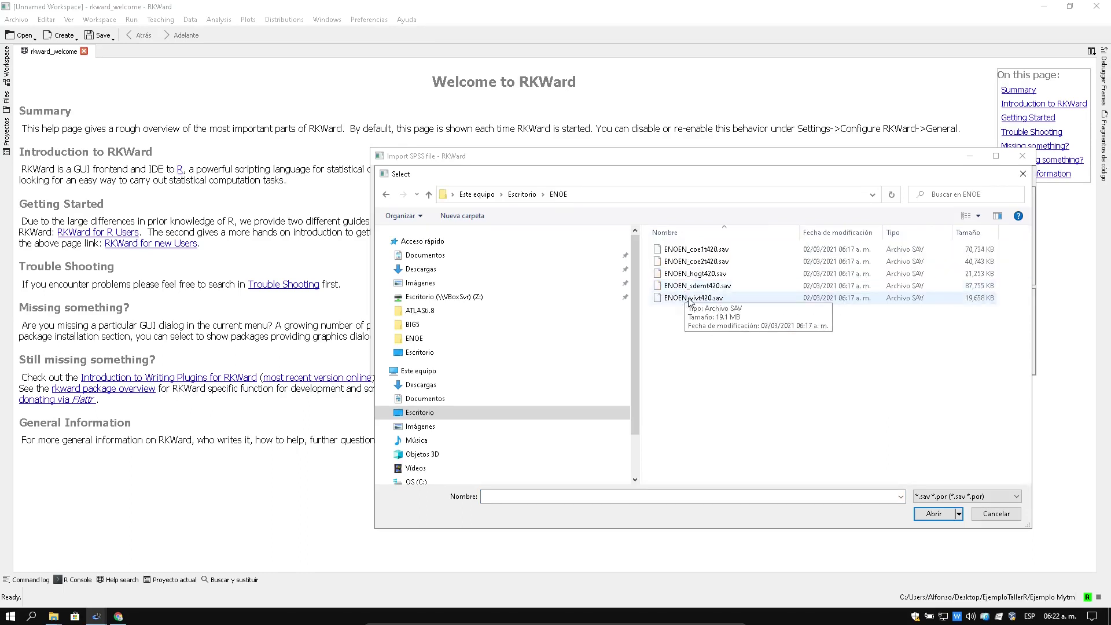
pyautogui.click(677, 275)
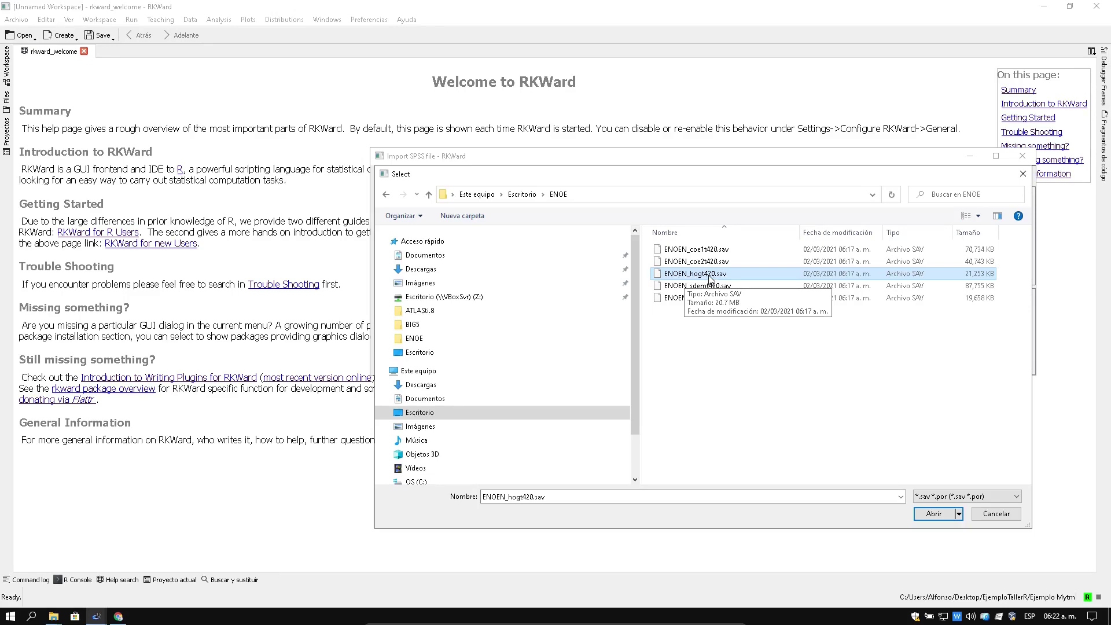
pyautogui.click(934, 513)
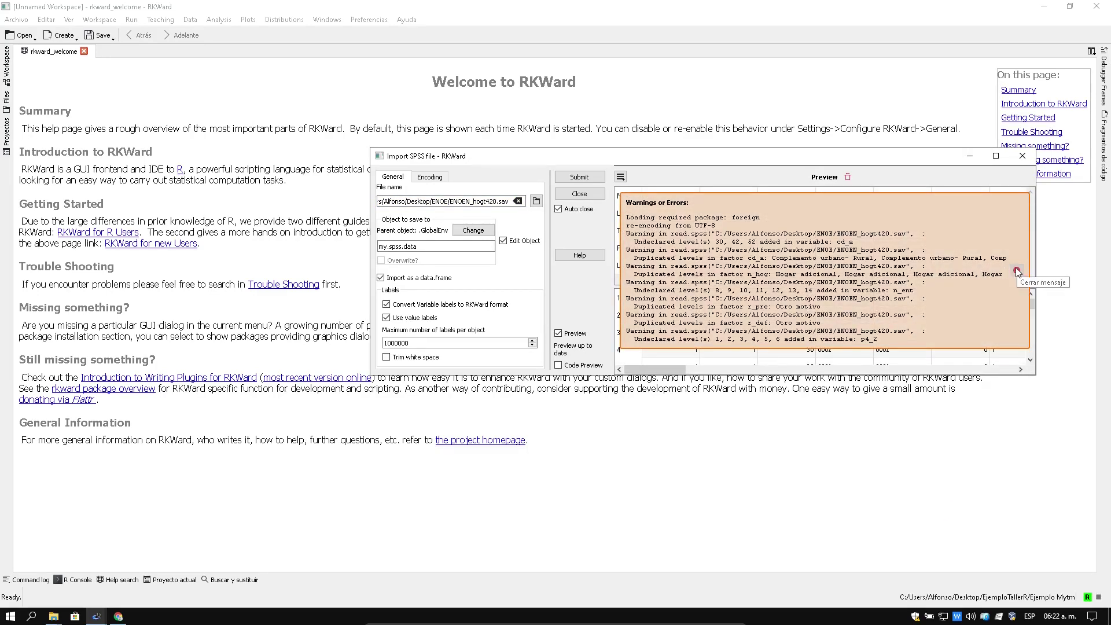
# - Dismiss the preview's warnings message and examine the household data rows down to the end in an enlarged, repositioned import window
pyautogui.click(1016, 270)
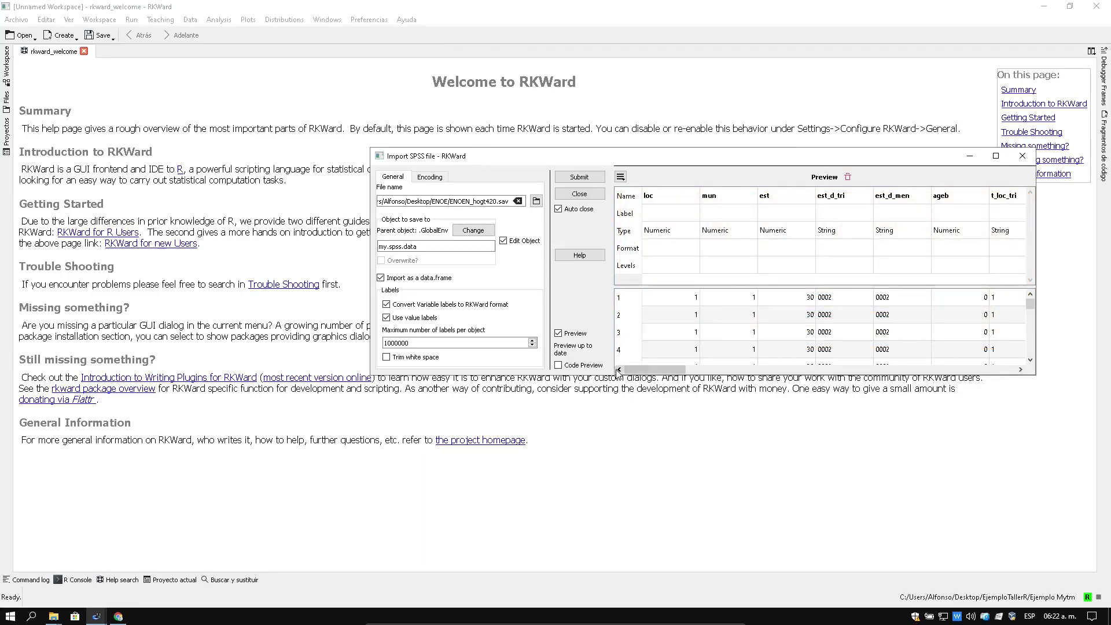
pyautogui.moveTo(621, 376); pyautogui.dragTo(627, 560)
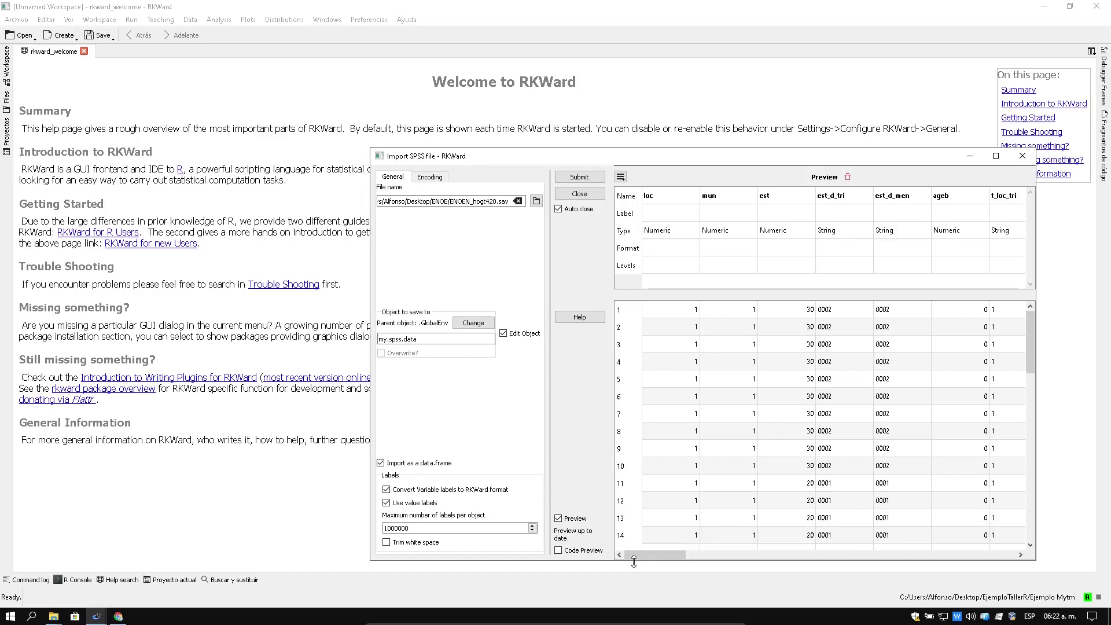
pyautogui.moveTo(712, 157); pyautogui.dragTo(674, 70)
pyautogui.moveTo(992, 238); pyautogui.dragTo(992, 411)
pyautogui.moveTo(624, 470); pyautogui.dragTo(570, 471)
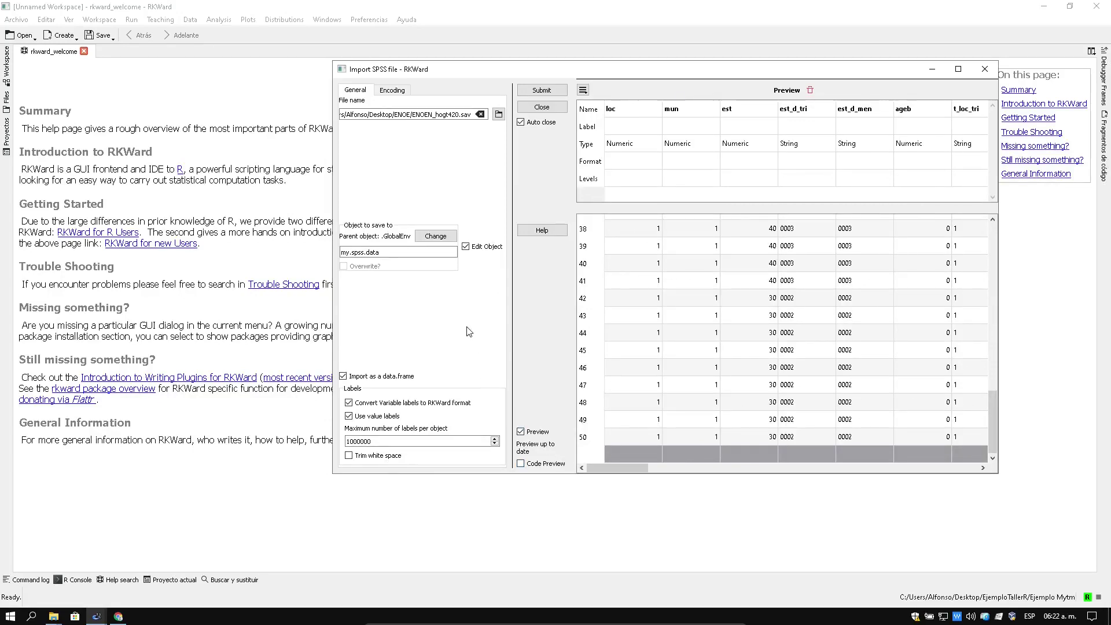
# - Name the imported object hog.420.data and turn off the import preview
pyautogui.click(373, 253)
pyautogui.moveTo(362, 253); pyautogui.dragTo(335, 251)
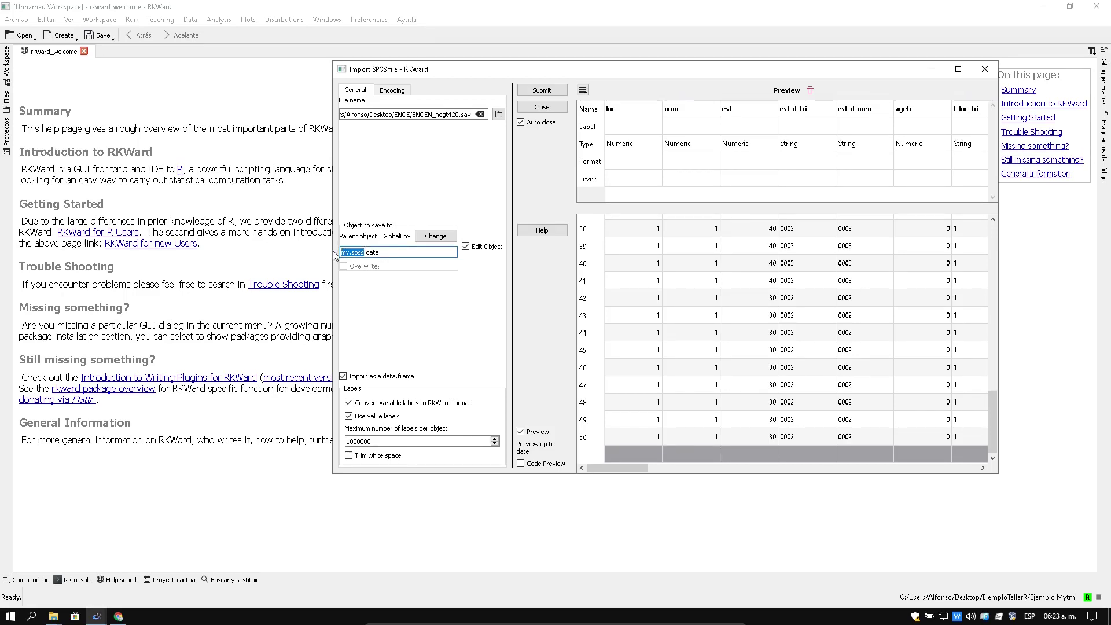
pyautogui.write('hog')
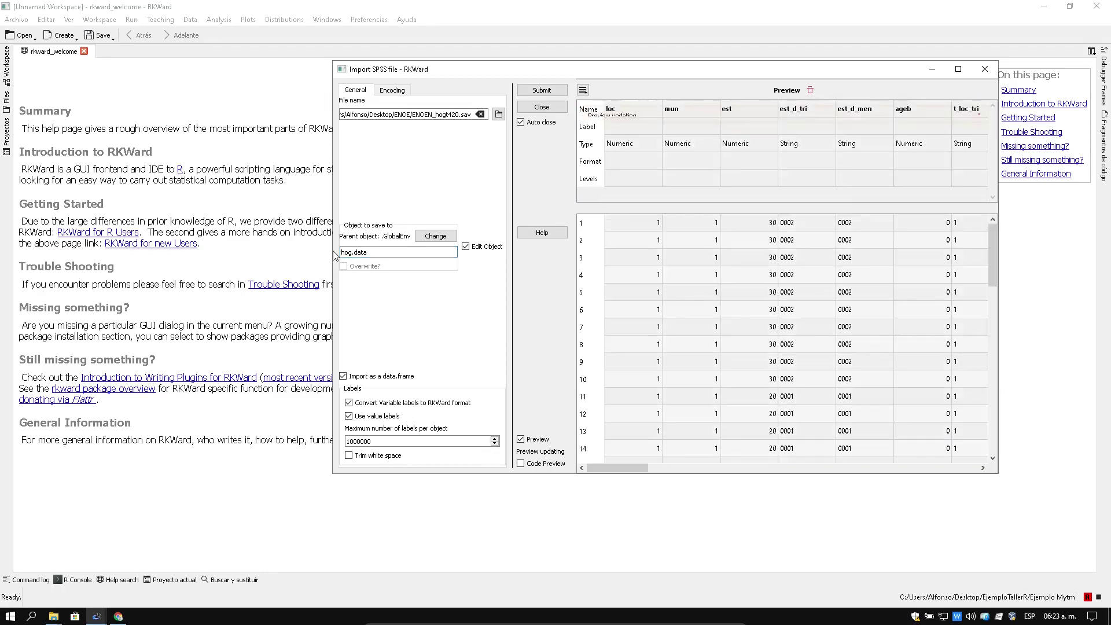
pyautogui.click(521, 439)
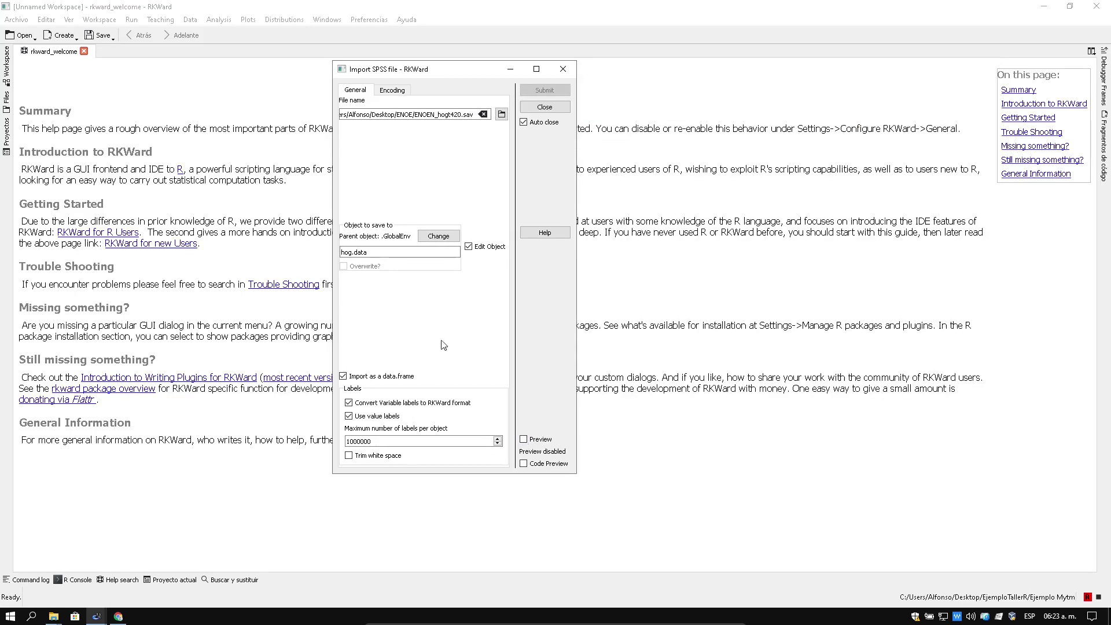
pyautogui.click(350, 253)
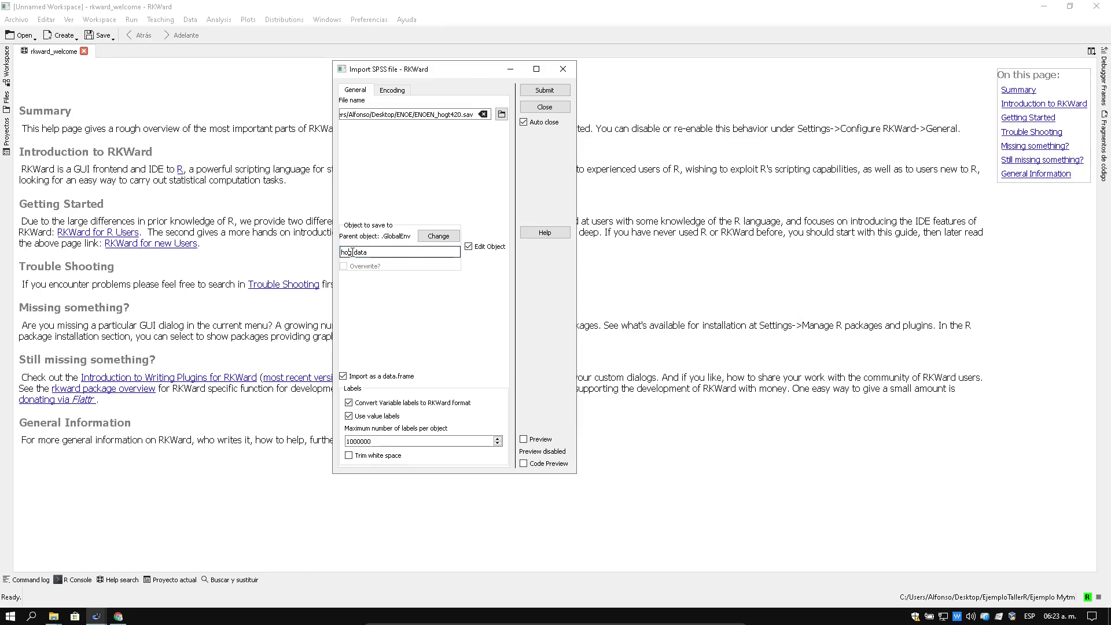
pyautogui.write('.')
pyautogui.press('BackSpace')
pyautogui.write('420.')
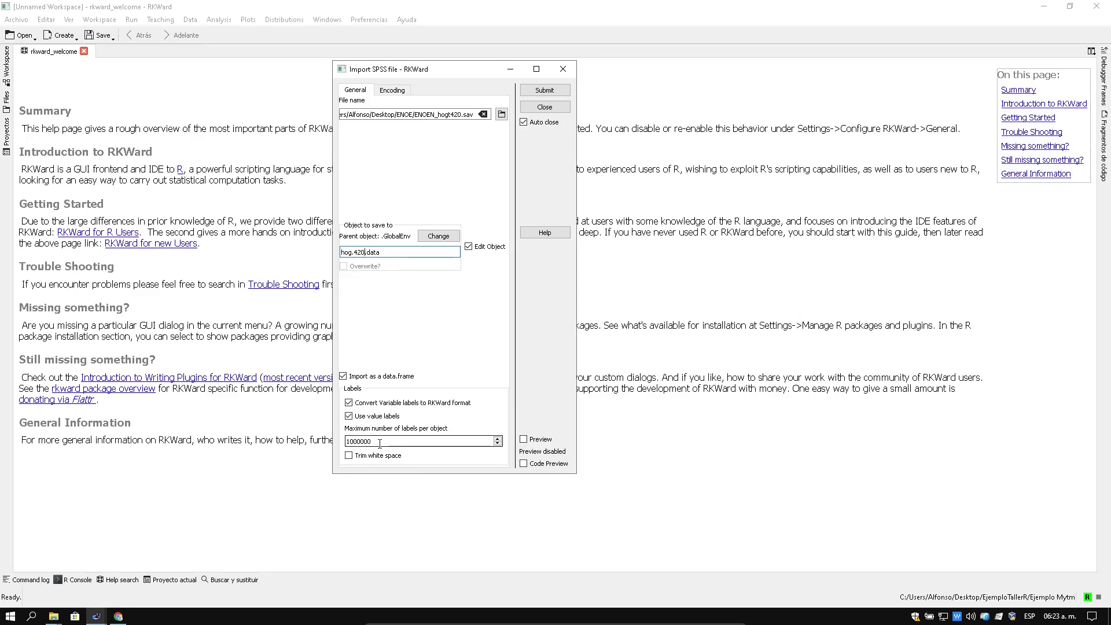
# - Resize the import window to show the full file path, submit the import and agree to edit the very large object
pyautogui.moveTo(377, 443); pyautogui.dragTo(362, 444)
pyautogui.click(361, 441)
pyautogui.moveTo(562, 475); pyautogui.dragTo(550, 370)
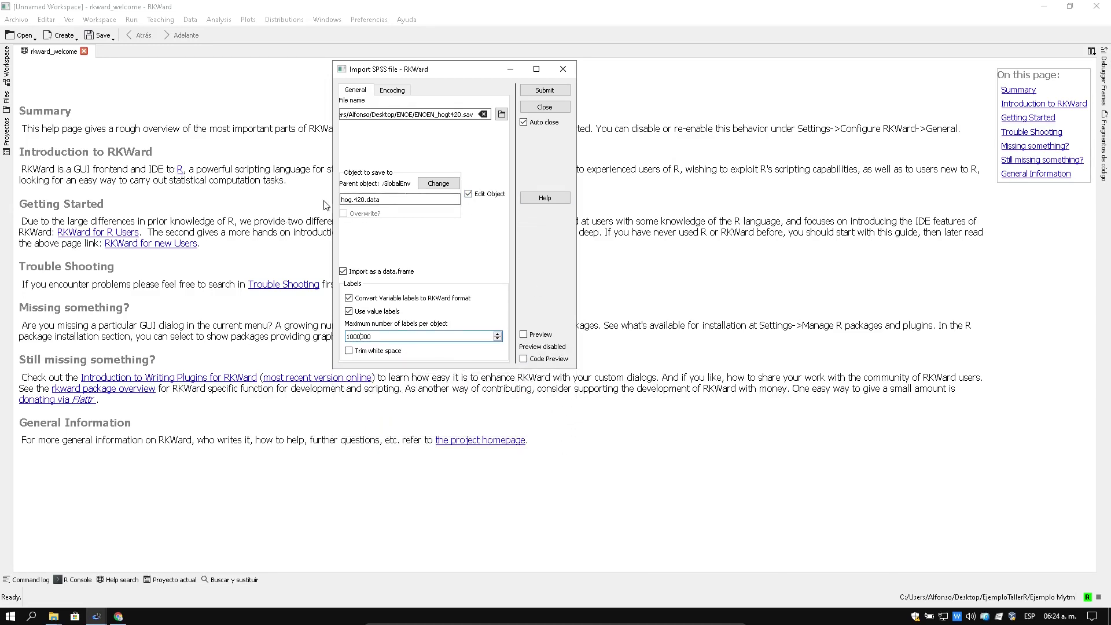
pyautogui.moveTo(334, 205); pyautogui.dragTo(228, 205)
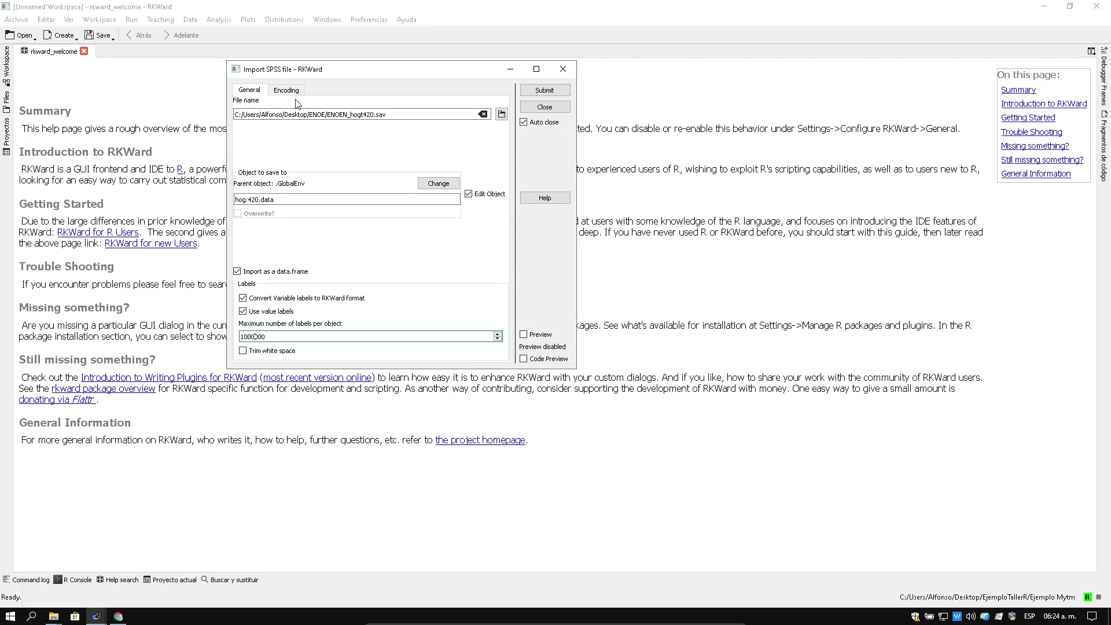
pyautogui.click(545, 90)
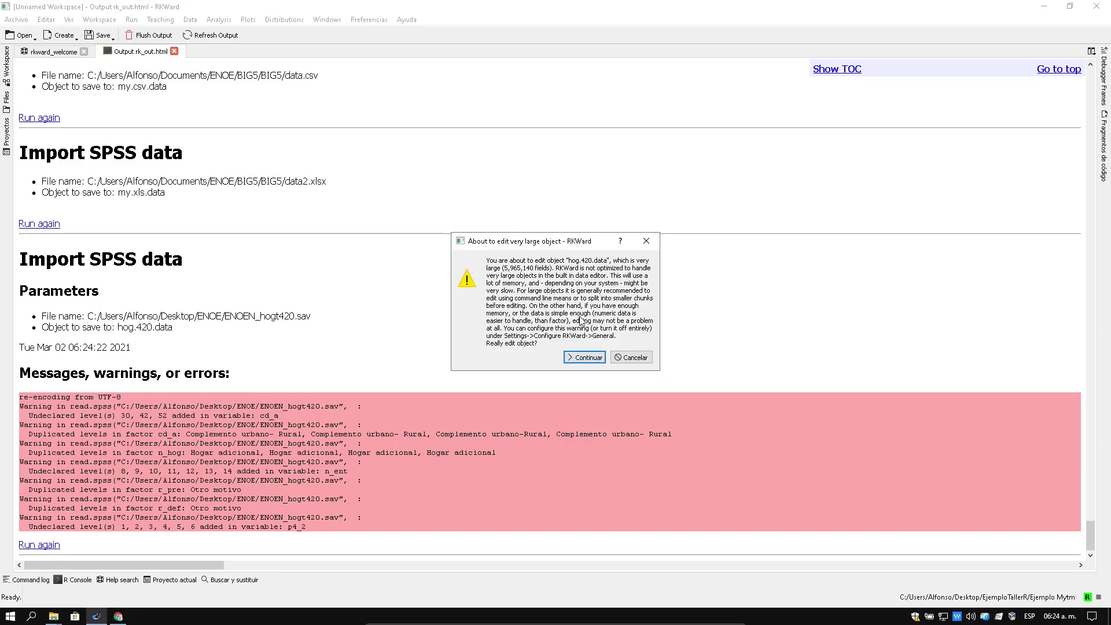
pyautogui.click(587, 358)
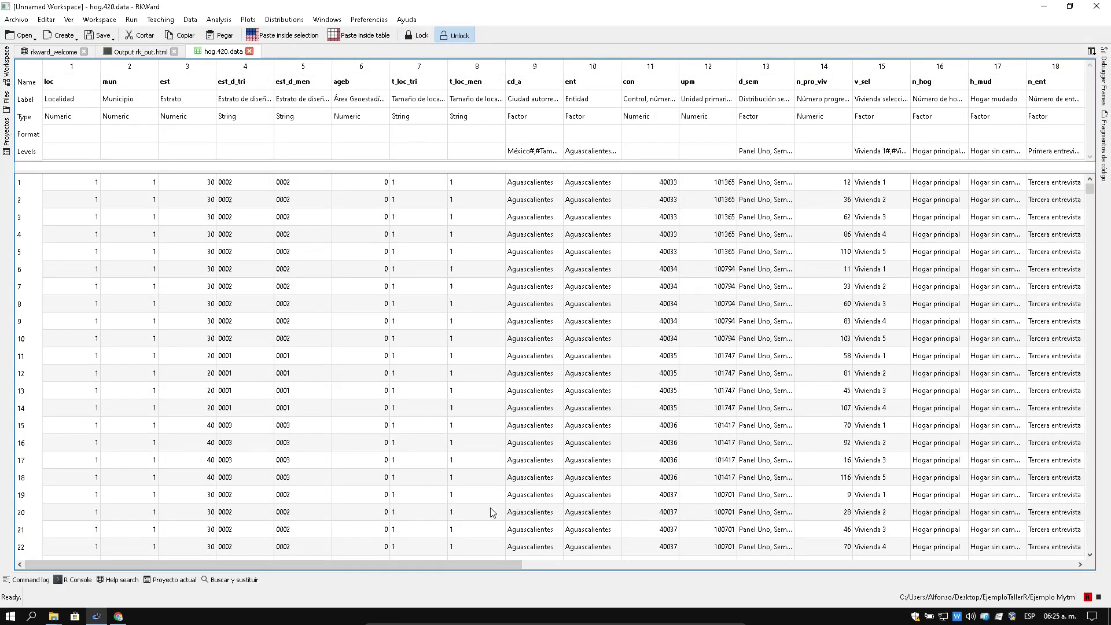
# - Examine the imported household table through to its last variables and rows, returning to the first variables
pyautogui.moveTo(360, 565); pyautogui.dragTo(581, 565)
pyautogui.moveTo(487, 565); pyautogui.dragTo(867, 561)
pyautogui.scroll(-16, 888, 443)
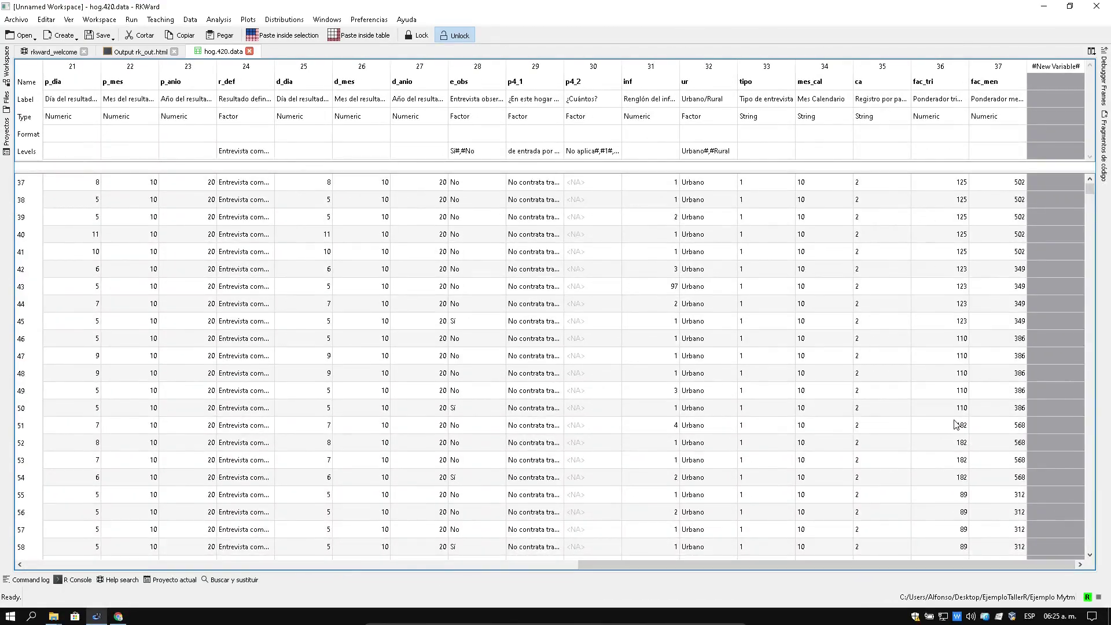
pyautogui.moveTo(1091, 188); pyautogui.dragTo(1081, 622)
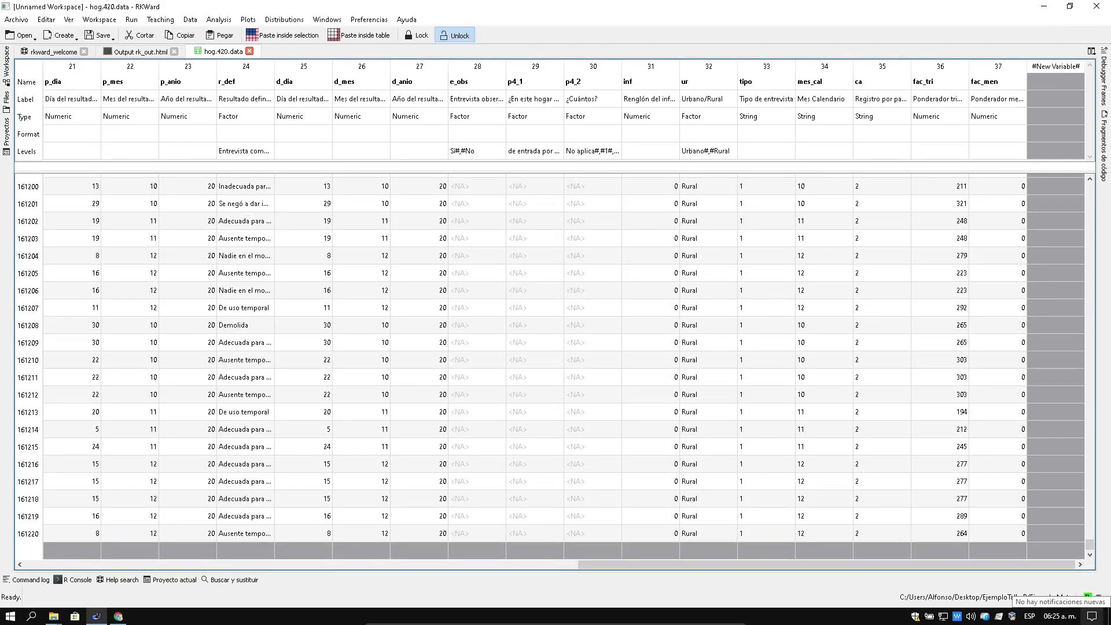
pyautogui.moveTo(813, 564); pyautogui.dragTo(191, 579)
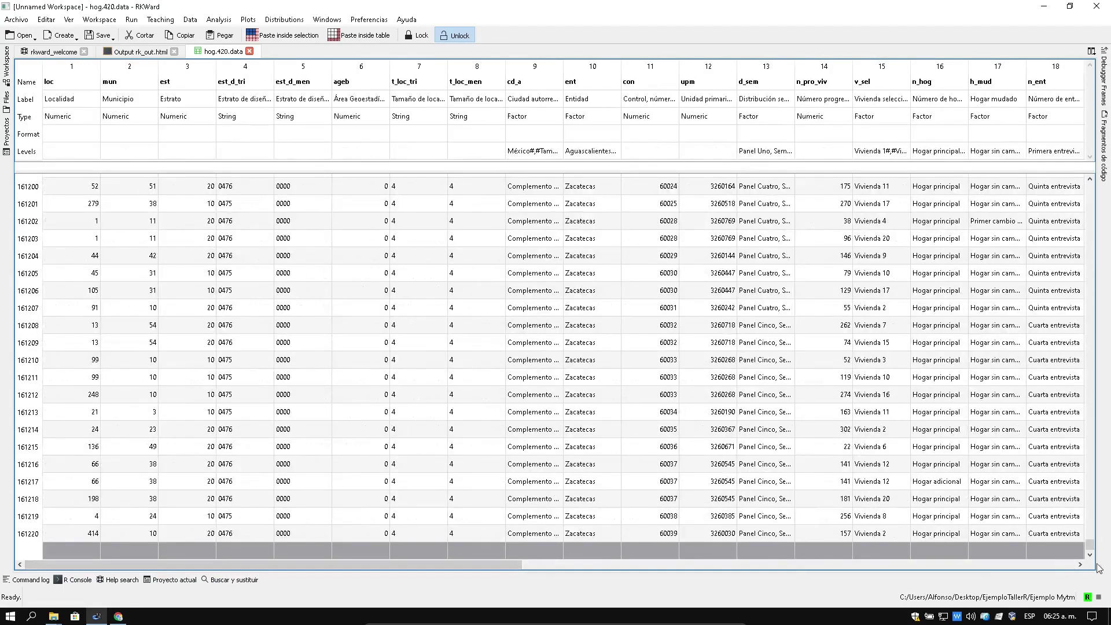
pyautogui.moveTo(1091, 554); pyautogui.dragTo(1091, 102)
# - Inspect the value labels of the cd_a variable, close them without changes, and select the ent levels
pyautogui.click(555, 151)
pyautogui.click(554, 151)
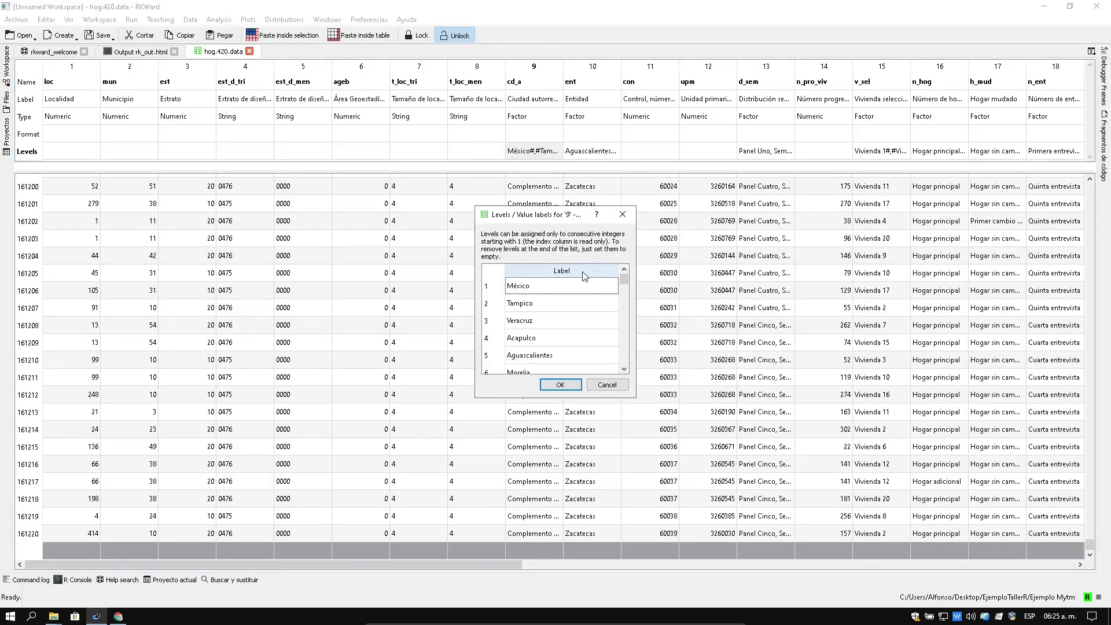
pyautogui.click(624, 216)
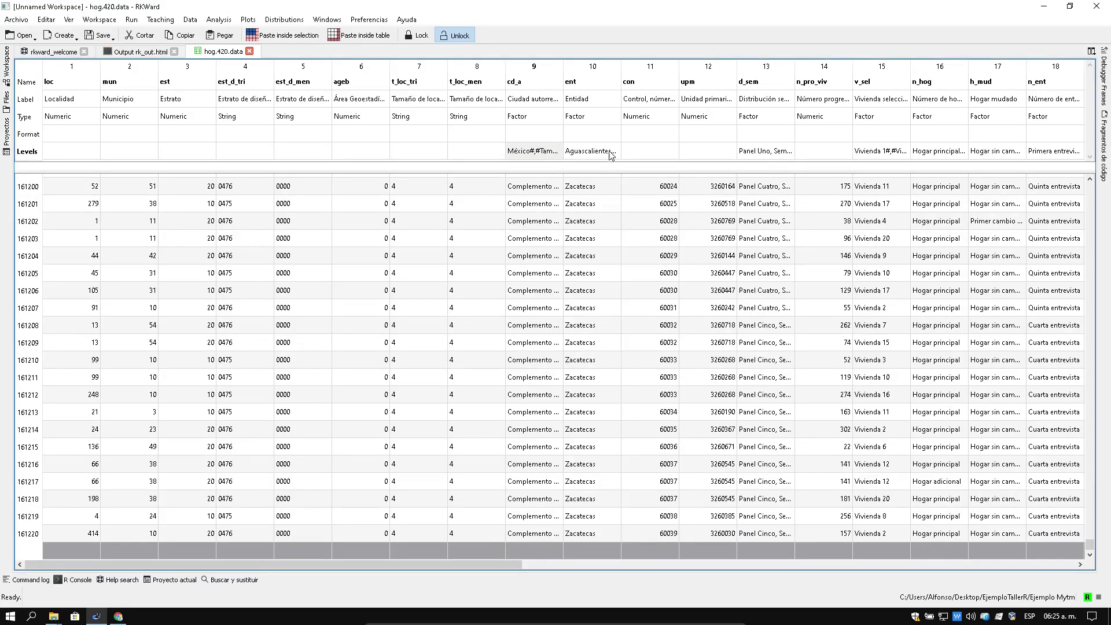
pyautogui.click(608, 150)
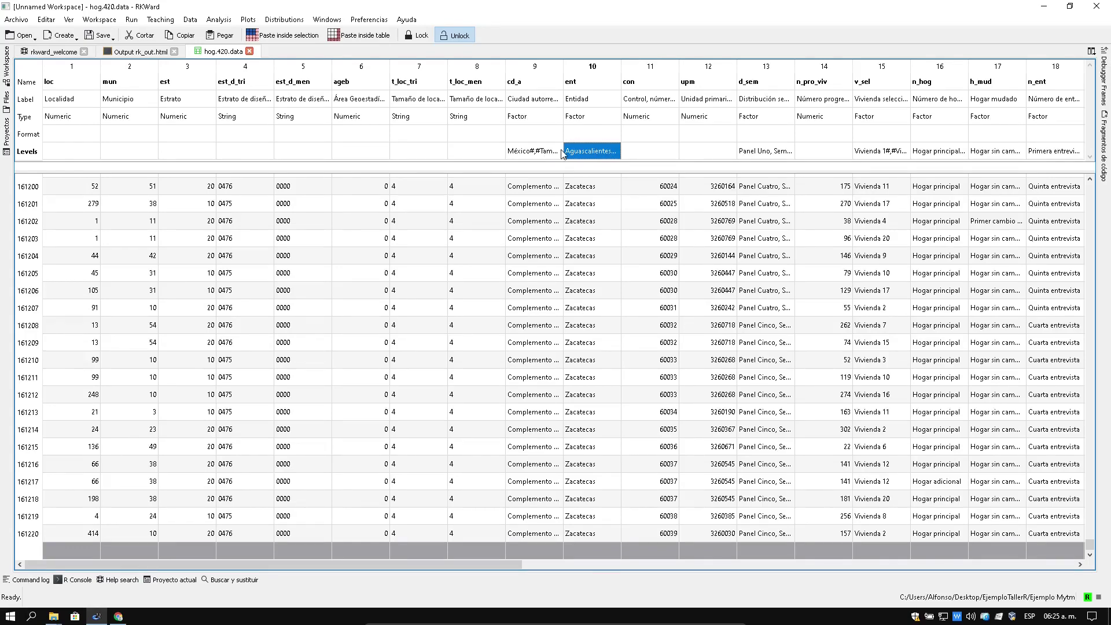
# - Widen the d_sem and v_sel columns to show their full labels
pyautogui.click(759, 152)
pyautogui.moveTo(795, 59); pyautogui.dragTo(865, 60)
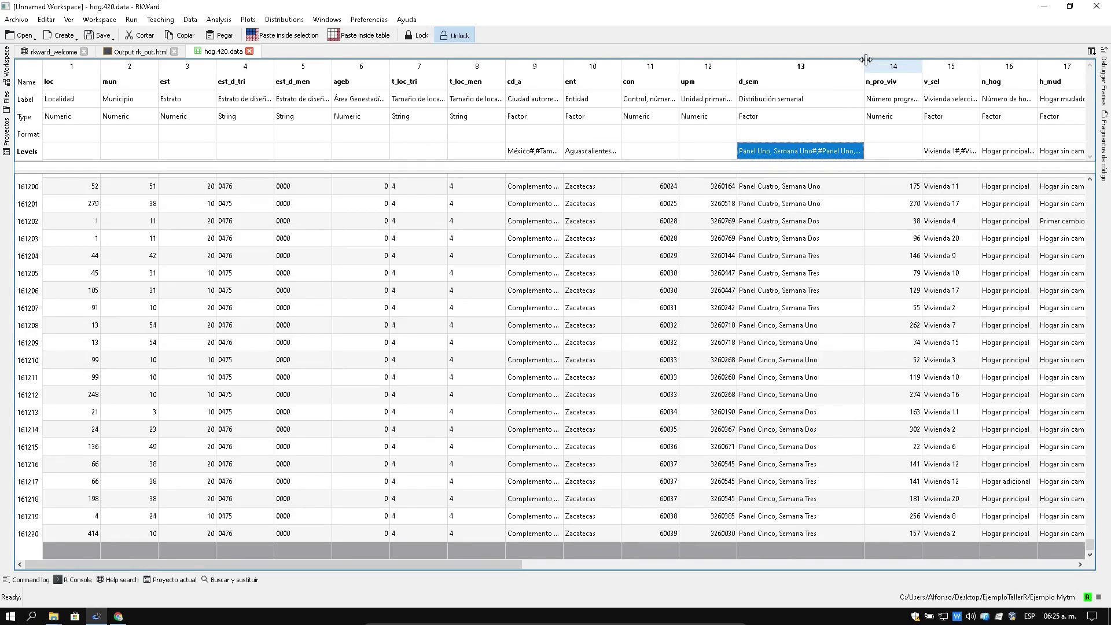
pyautogui.moveTo(980, 61); pyautogui.dragTo(1051, 62)
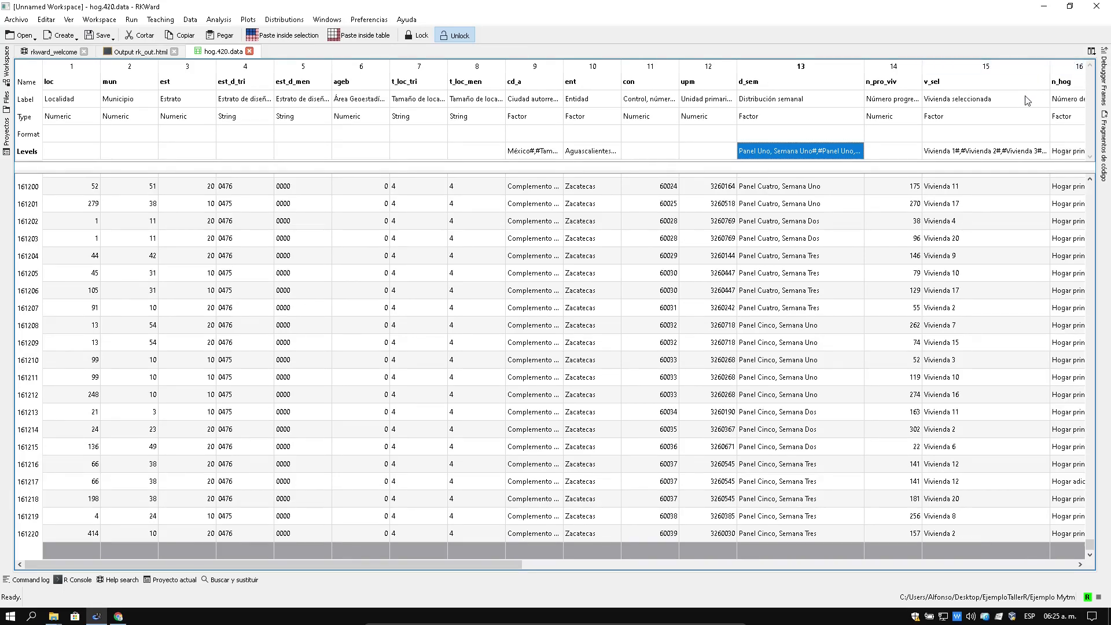
pyautogui.moveTo(446, 575); pyautogui.dragTo(1046, 561)
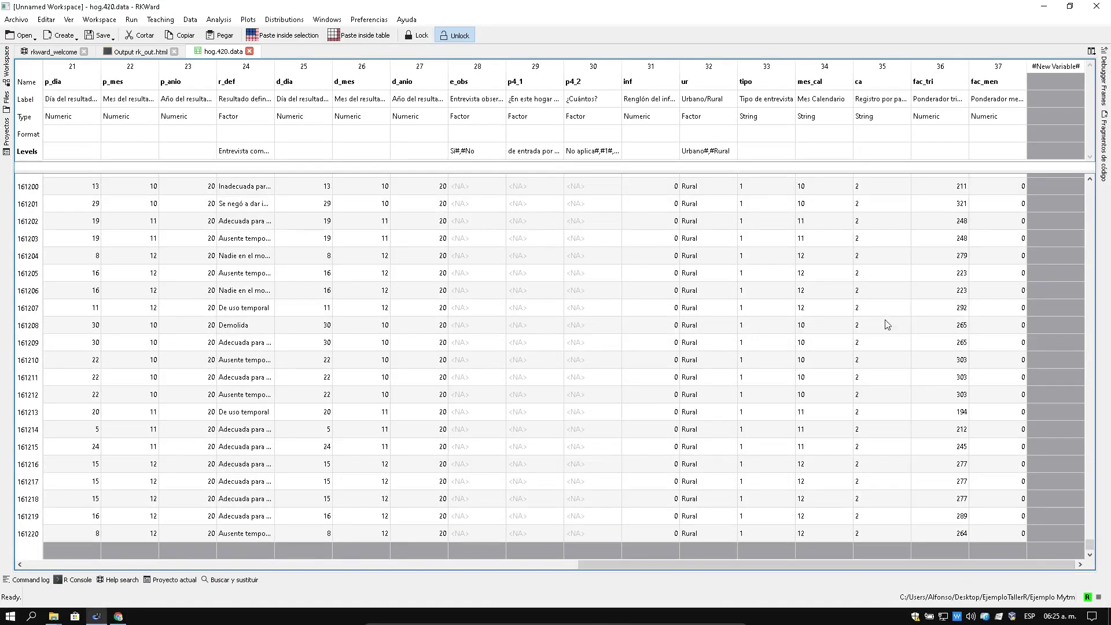
# - Show the workspace object list and briefly check the hog.420.data entry
pyautogui.click(5, 62)
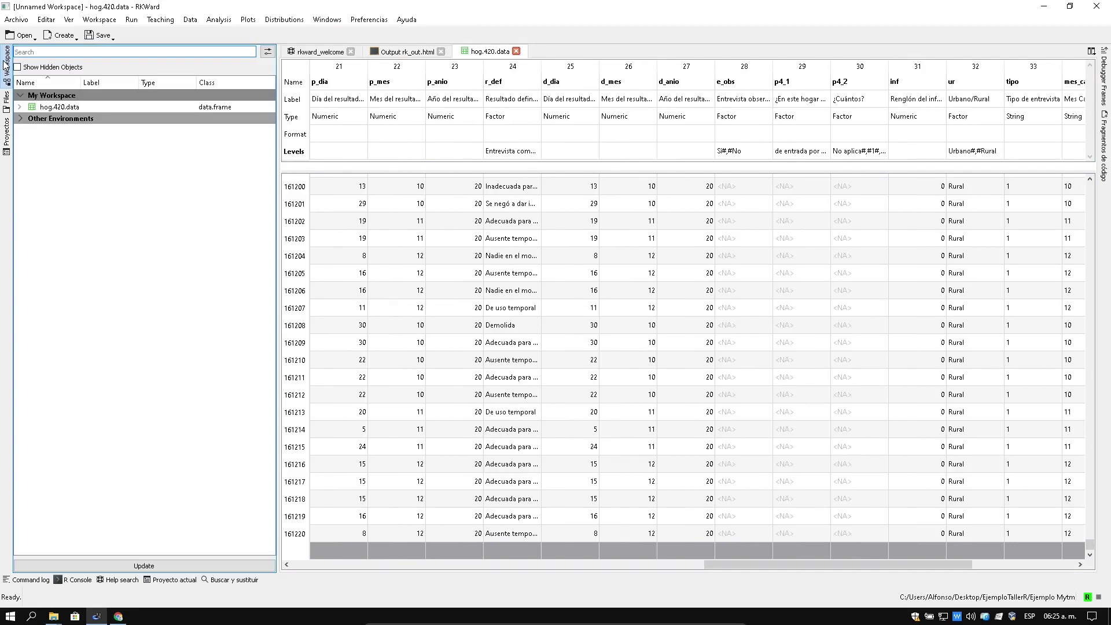
pyautogui.click(19, 108)
pyautogui.click(18, 109)
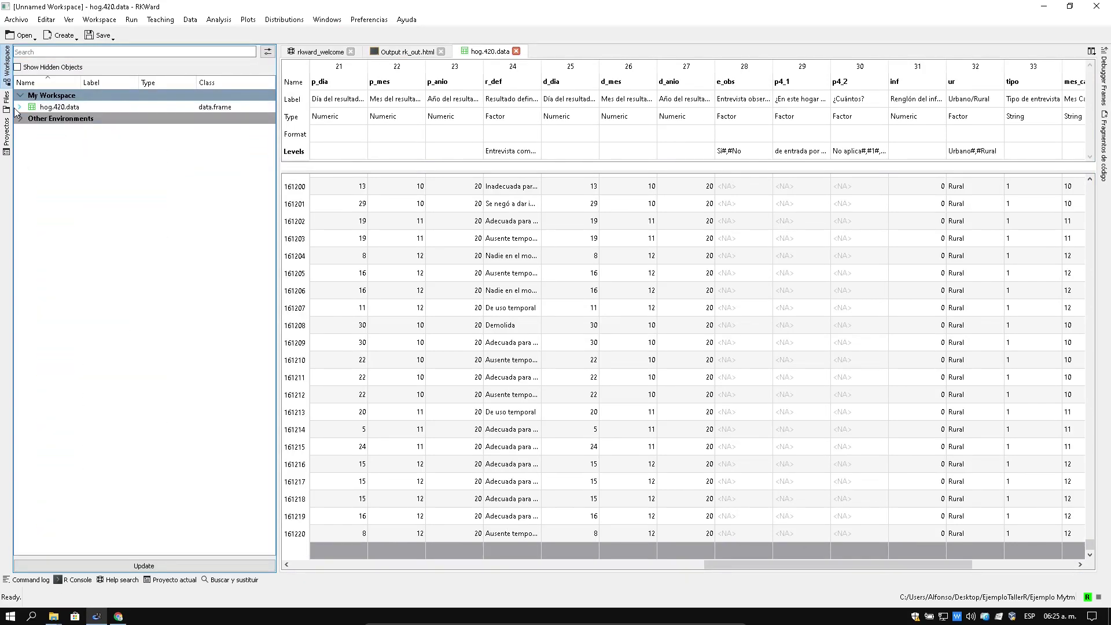
# - Start another SPSS import and choose ENOEN_sdemt420.sav from the ENOE folder as its file
pyautogui.click(17, 20)
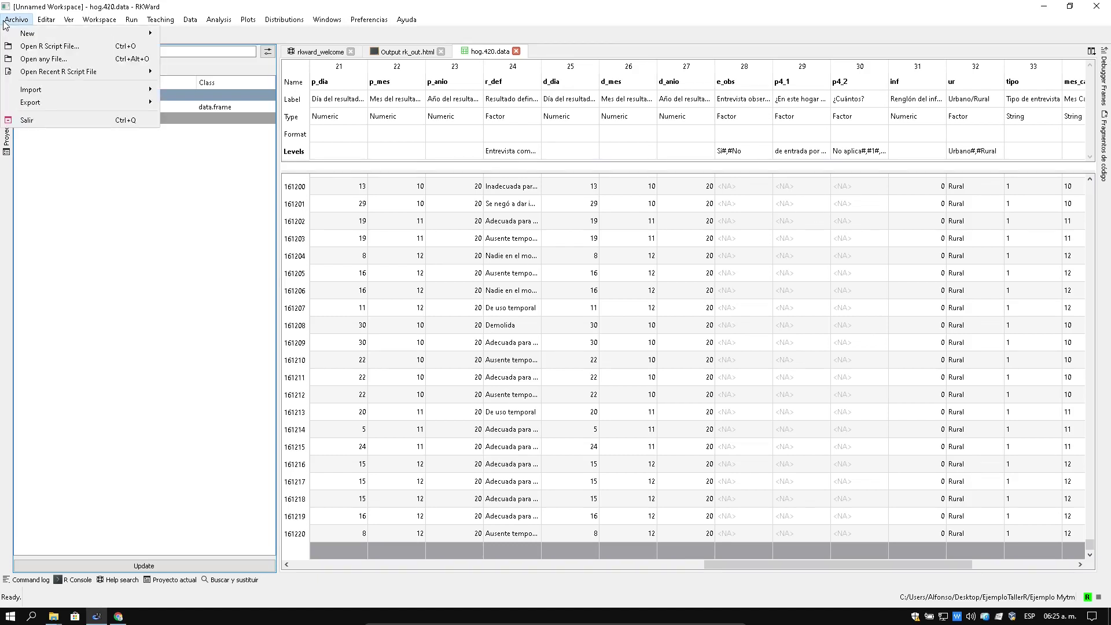
pyautogui.moveTo(35, 90)
pyautogui.moveTo(207, 93)
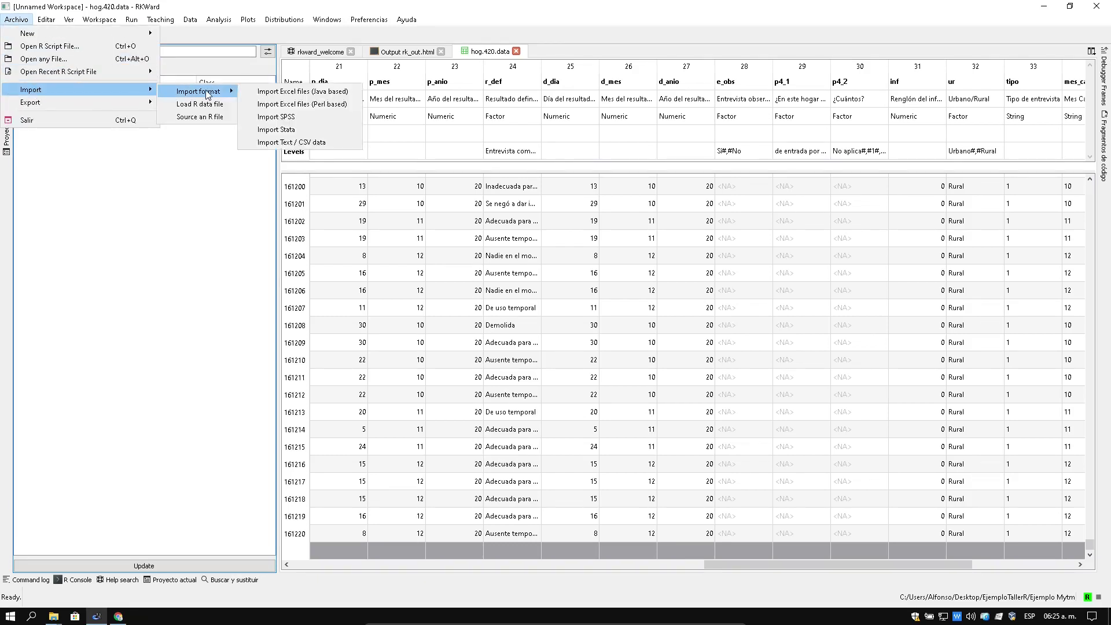
pyautogui.click(306, 116)
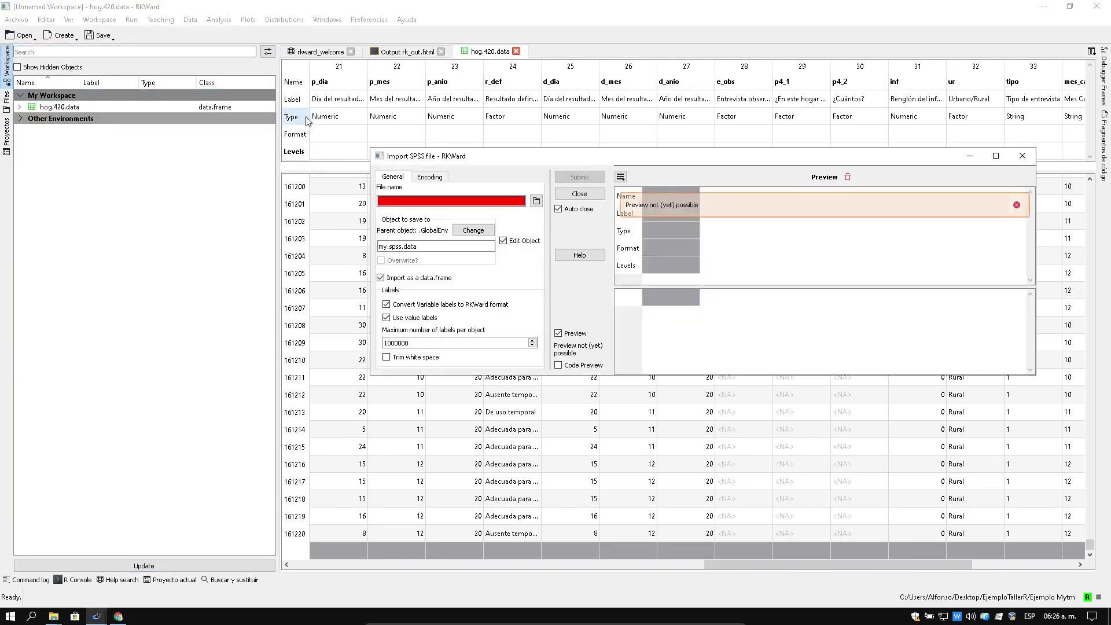
pyautogui.click(536, 201)
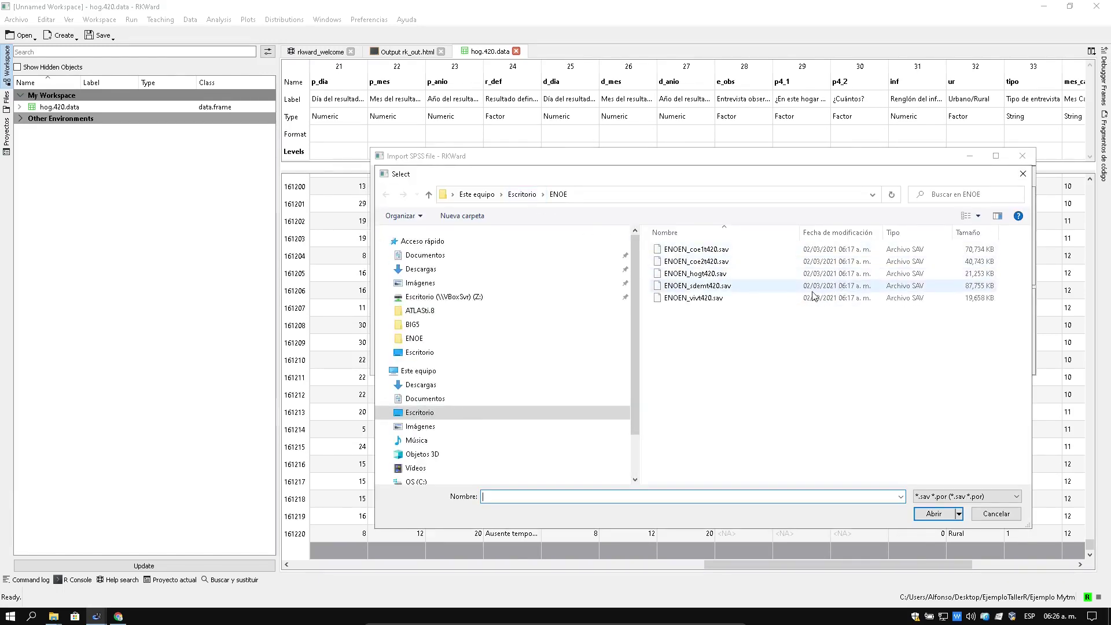
pyautogui.click(731, 286)
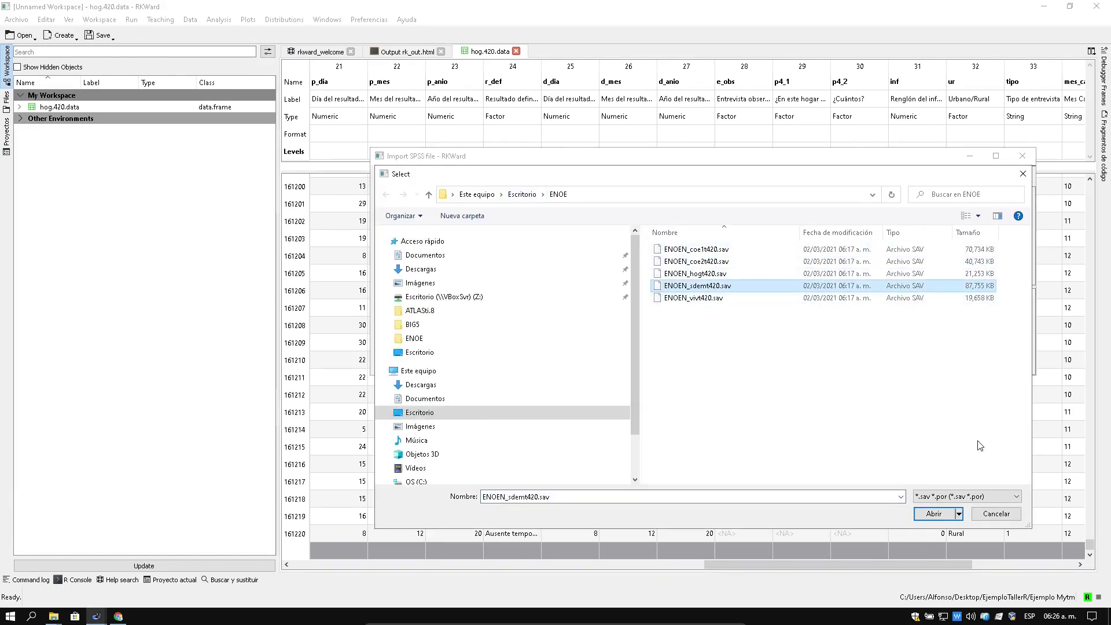
pyautogui.click(935, 514)
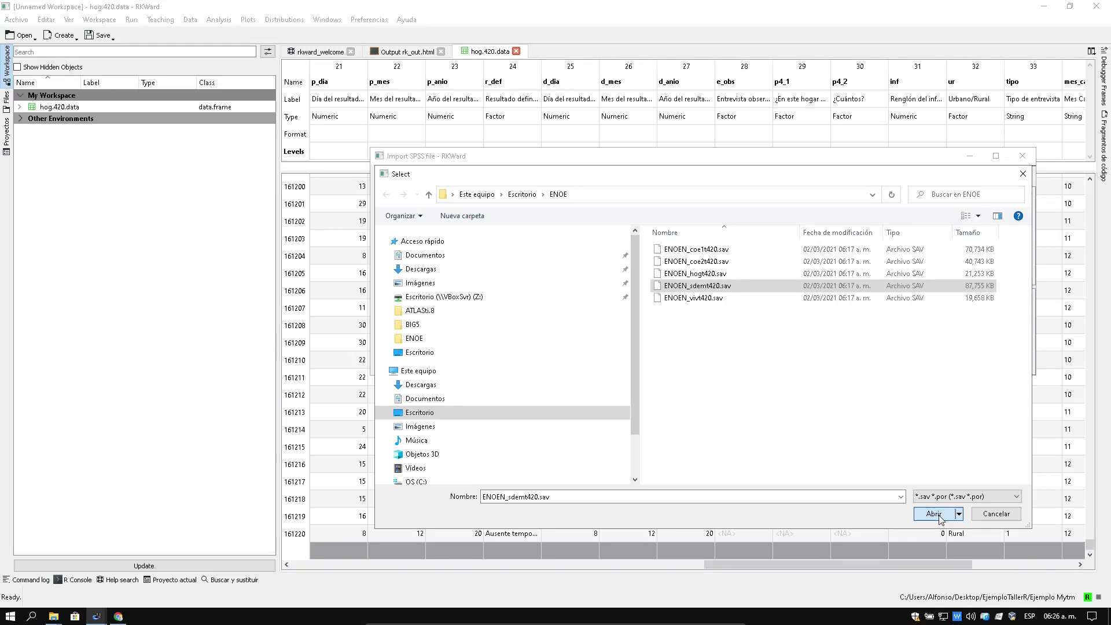
pyautogui.click(934, 513)
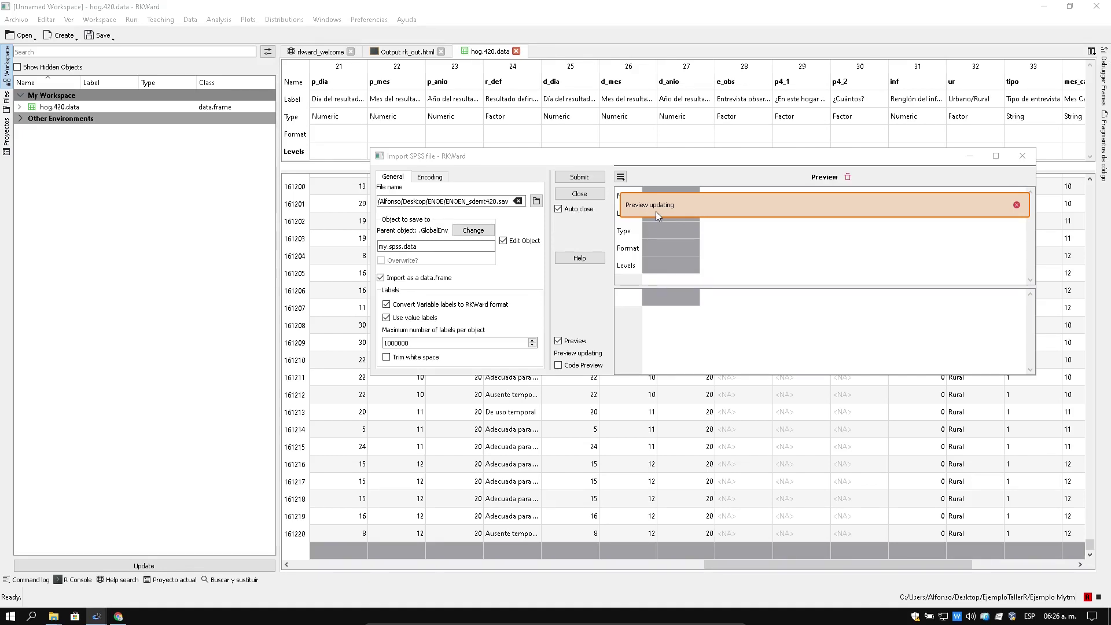
# - Dismiss the import preview's message and close the hog.420.data, output and welcome documents
pyautogui.click(1017, 205)
pyautogui.click(1016, 205)
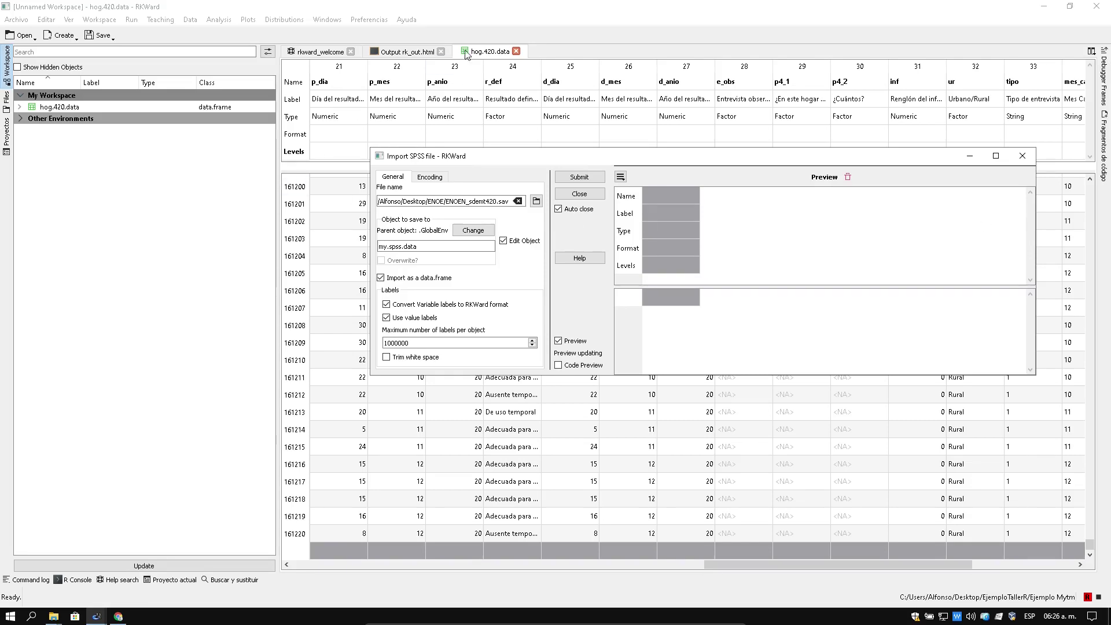
pyautogui.click(516, 52)
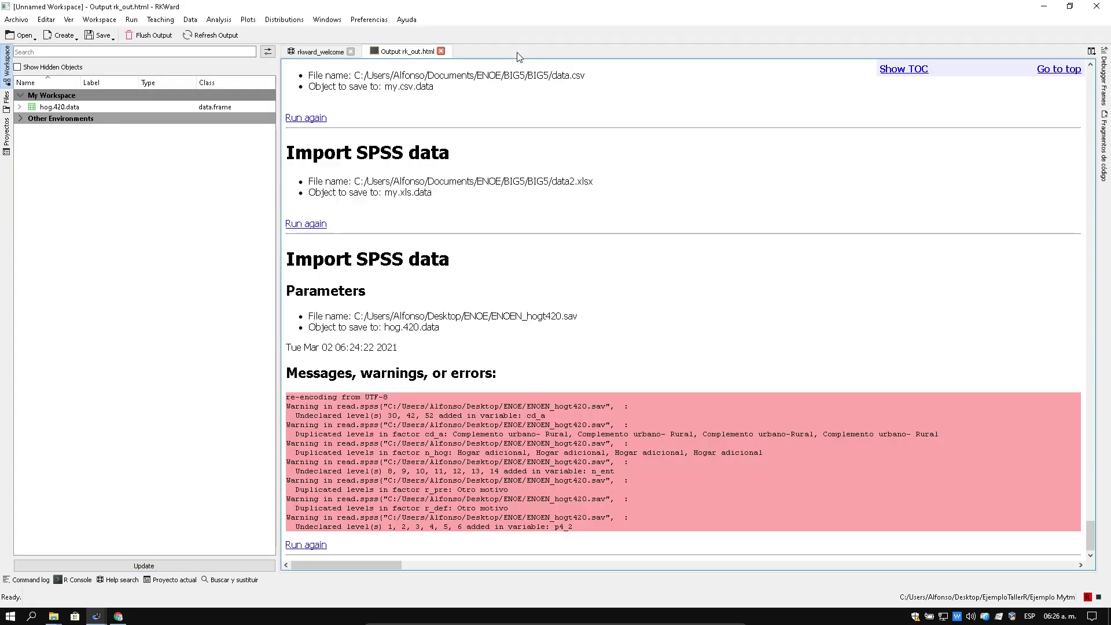
pyautogui.click(441, 52)
pyautogui.click(351, 51)
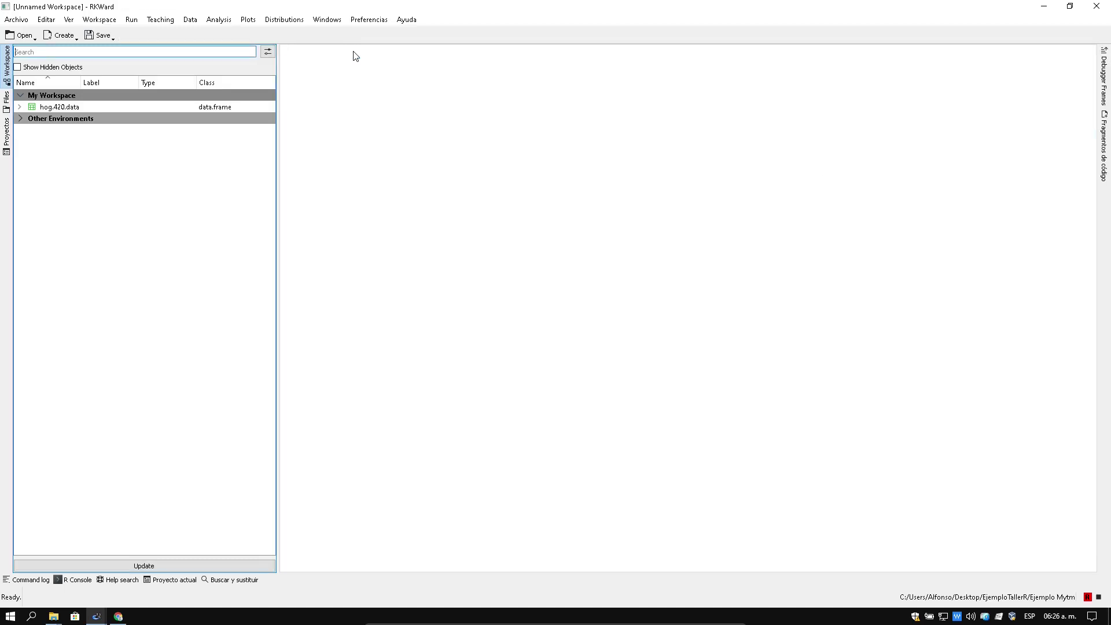
# - Return to the Import SPSS file window, increase its height and dismiss the preview's warnings message
pyautogui.hotkey('alt', 'Tab')
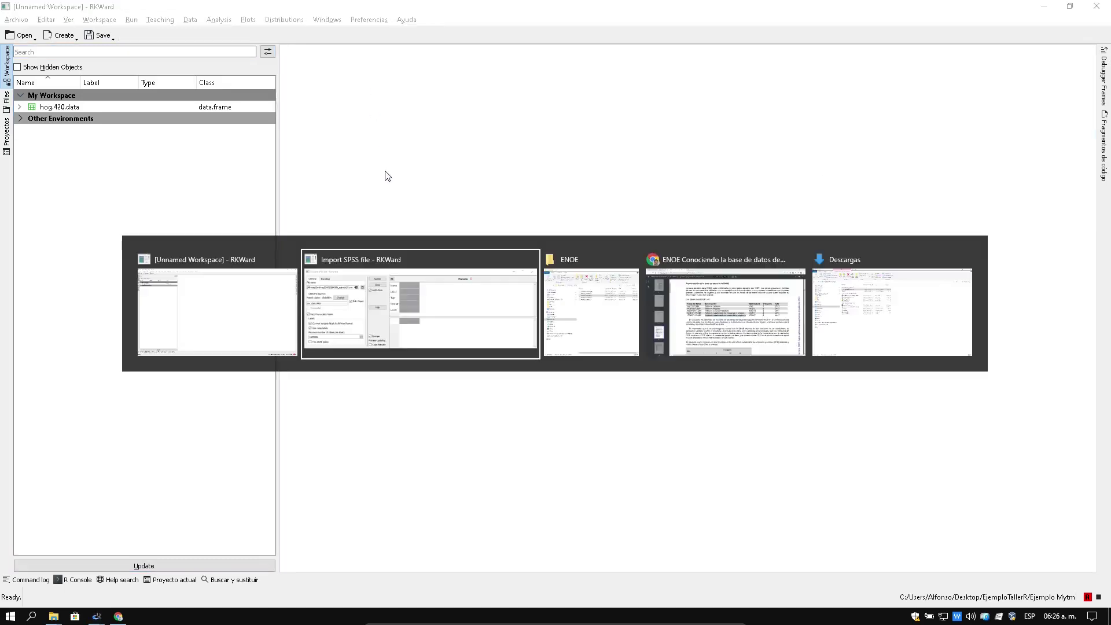
pyautogui.hotkey('alt', 'Tab')
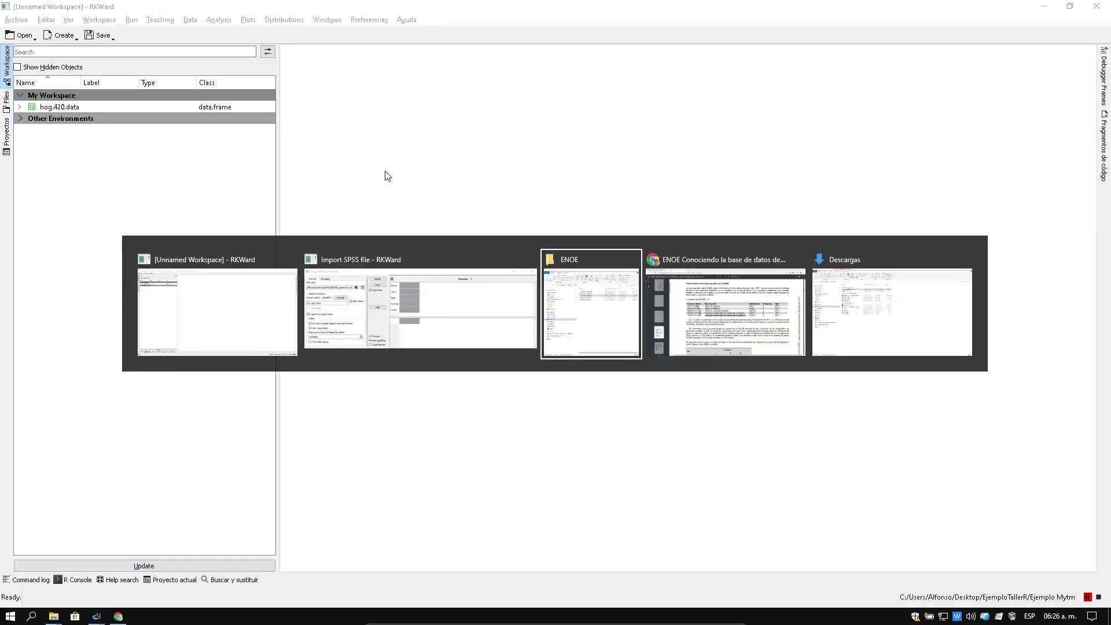
pyautogui.hotkey('alt', 'Tab')
pyautogui.hotkey('alt', 'Tab')
pyautogui.hotkey('alt', 'Tab')
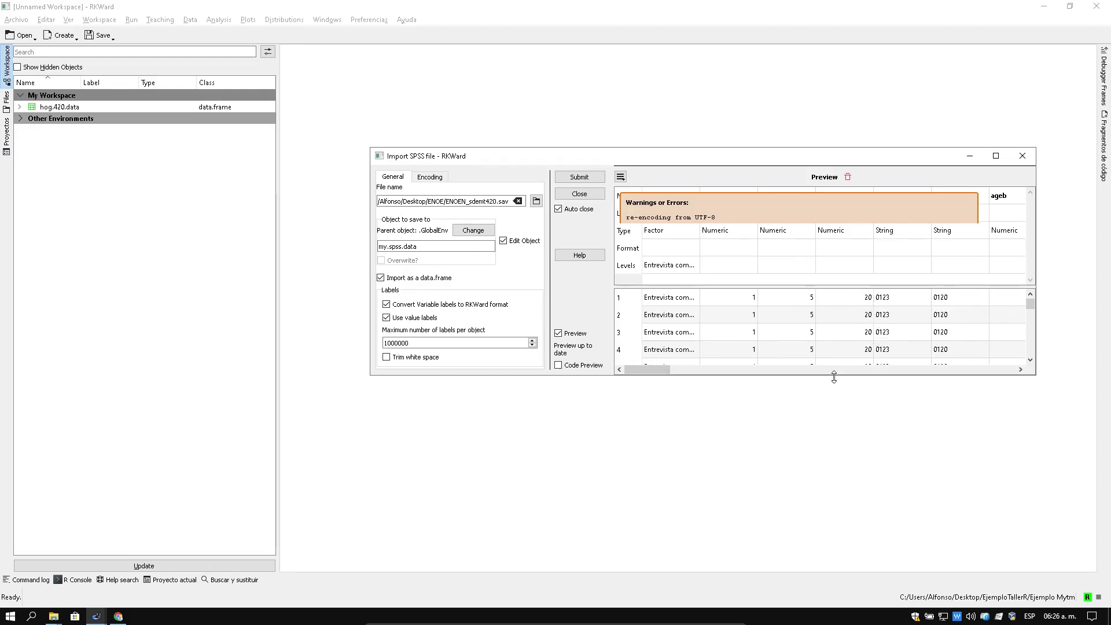
pyautogui.moveTo(834, 378); pyautogui.dragTo(833, 498)
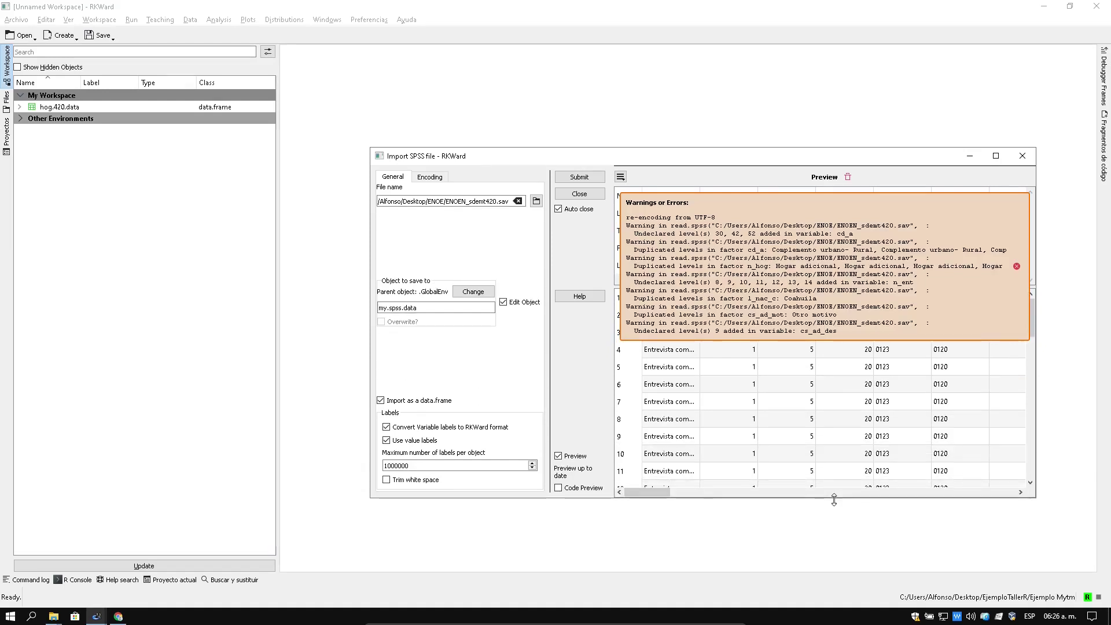
pyautogui.click(1017, 266)
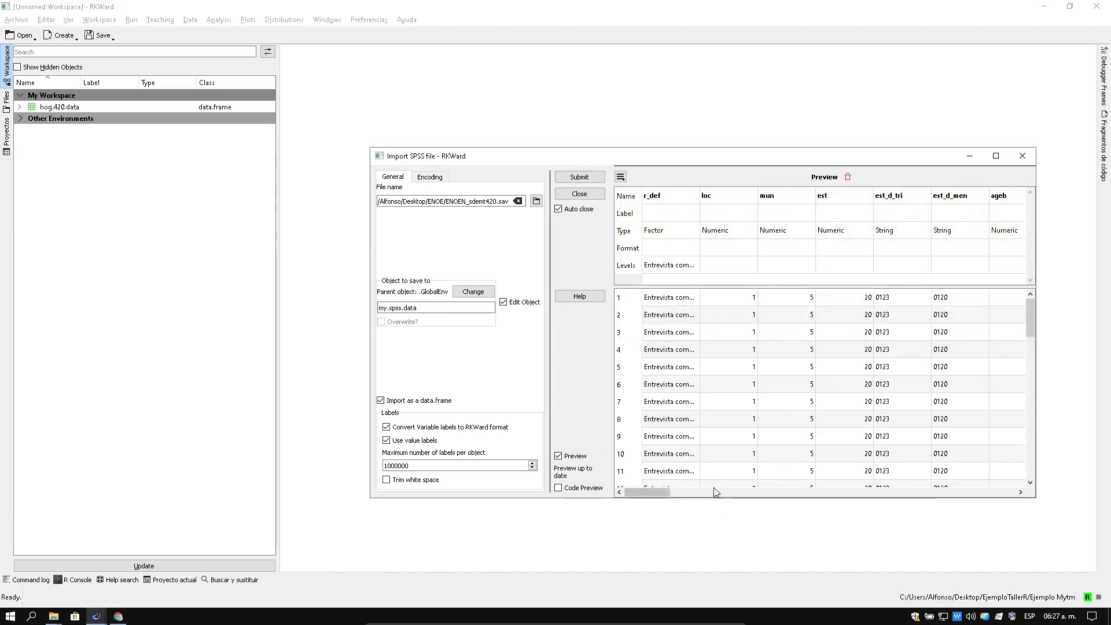
# - Turn off the import preview and replace the my.spss part of the object name with sd
pyautogui.moveTo(649, 493); pyautogui.dragTo(620, 478)
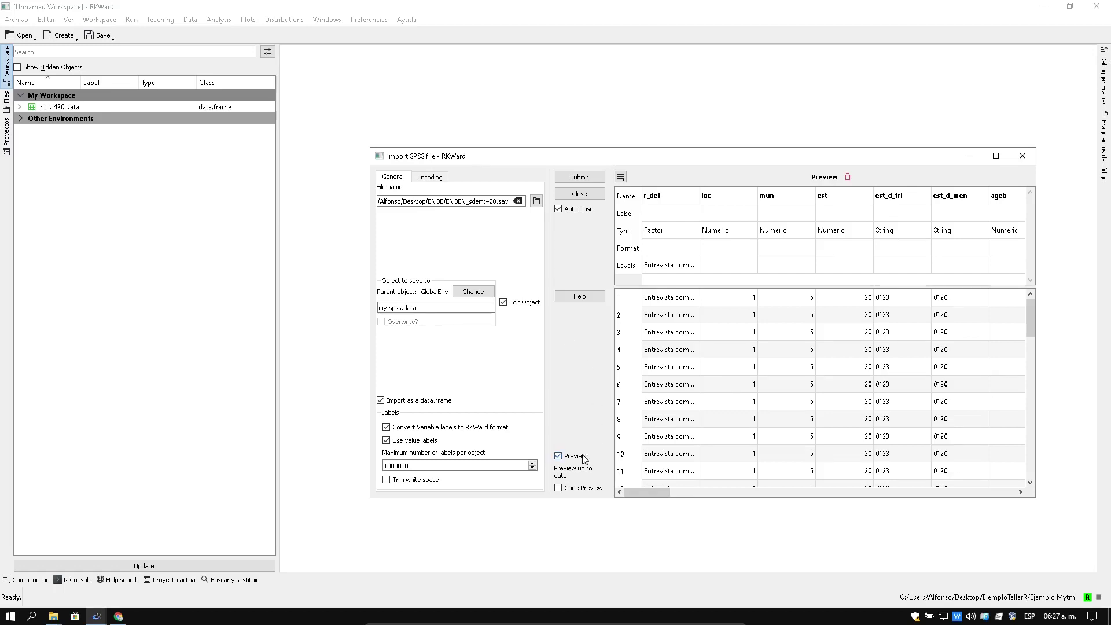
pyautogui.click(560, 457)
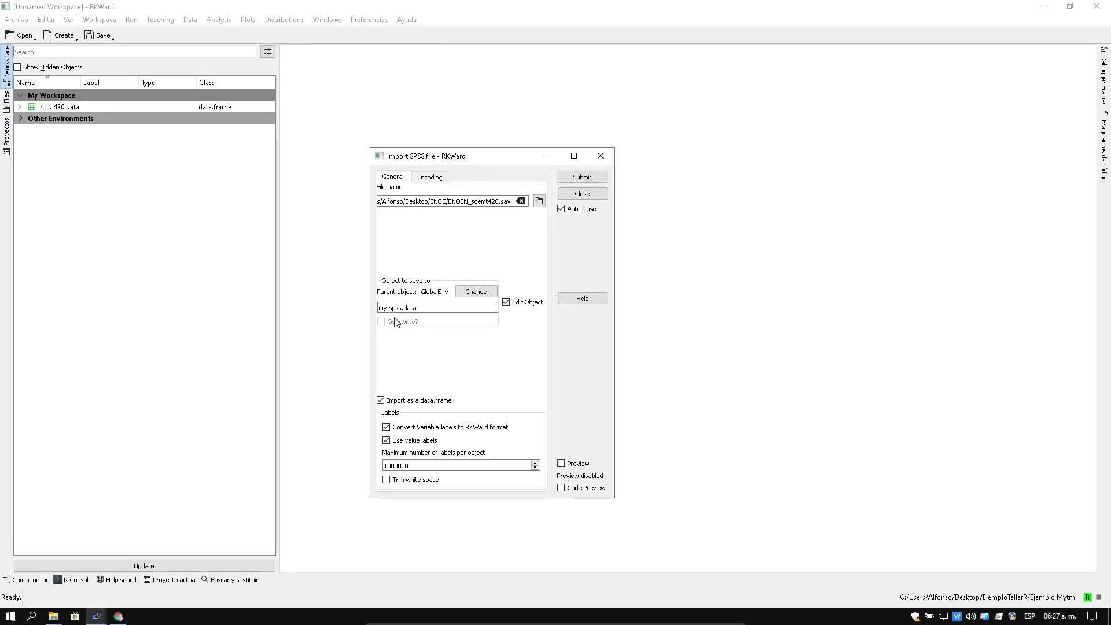
pyautogui.moveTo(403, 309); pyautogui.dragTo(367, 312)
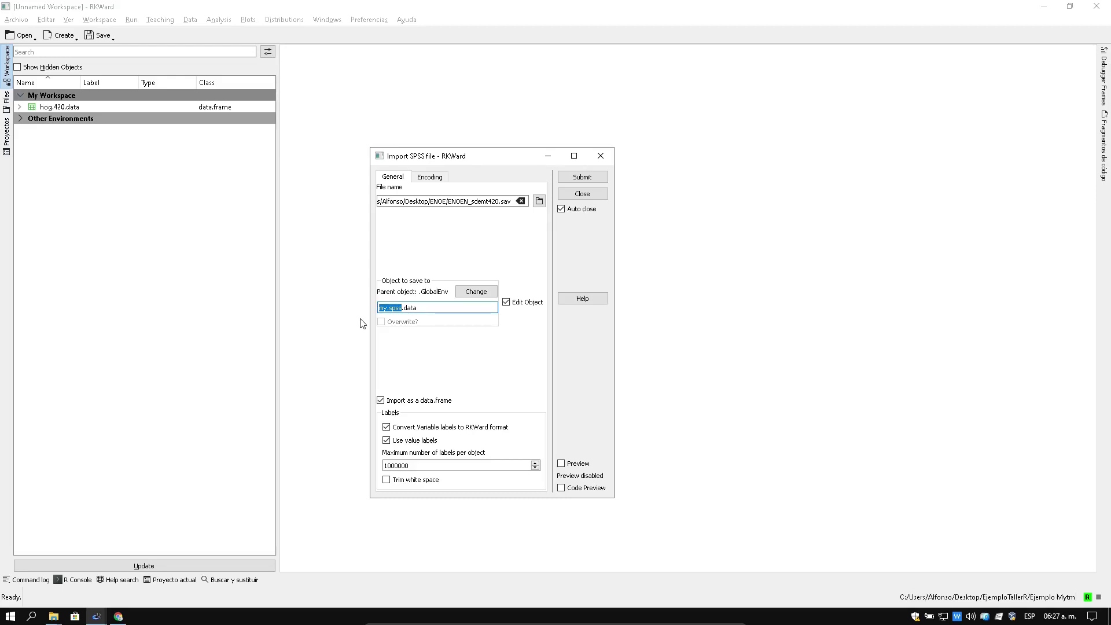
pyautogui.write('sd')
# - Consult the file names in the ENOE folder window and complete the import's object name as sdemt.420.data
pyautogui.hotkey('alt', 'Tab')
pyautogui.hotkey('alt', 'Tab')
pyautogui.hotkey('alt', 'Tab')
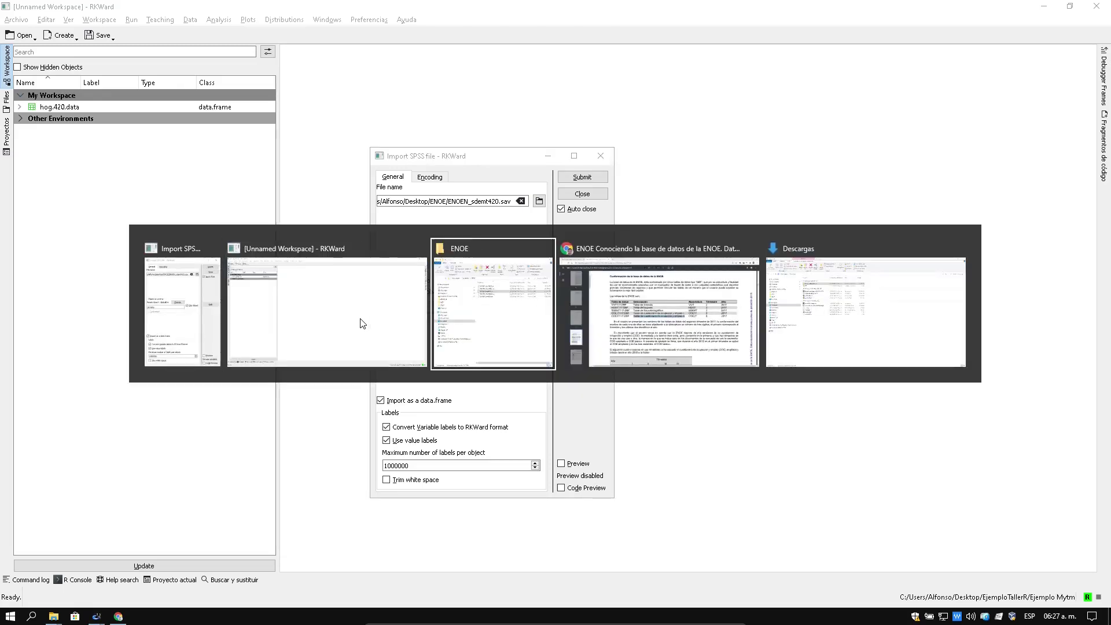
pyautogui.hotkey('alt', 'Tab')
pyautogui.hotkey('alt', 'Tab')
pyautogui.hotkey('alt', 'Tab')
pyautogui.hotkey('alt', 'Tab')
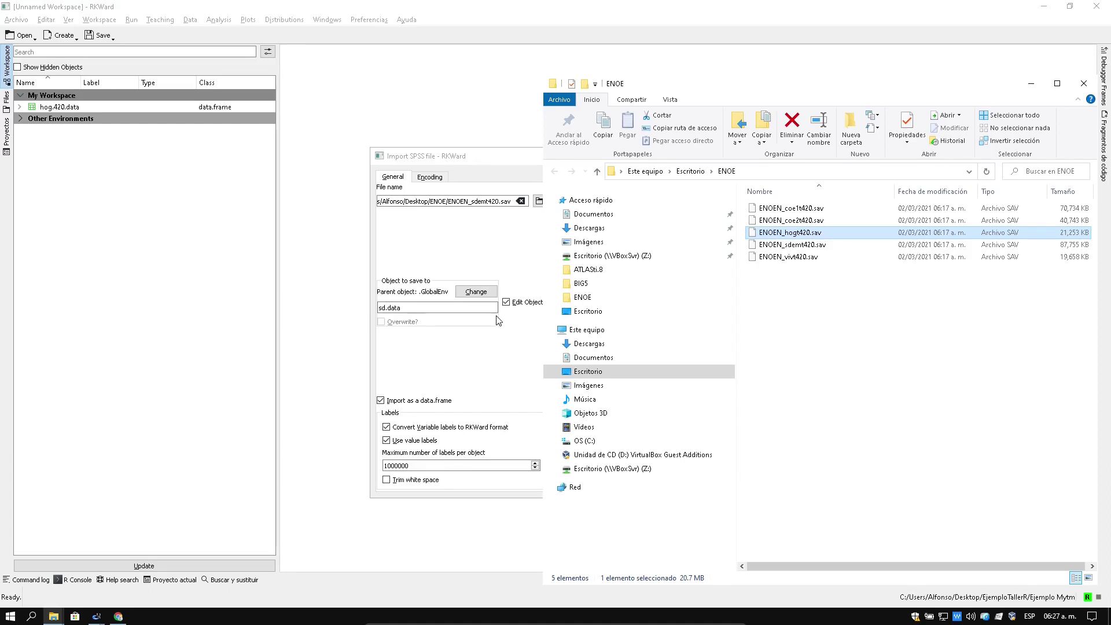
pyautogui.click(383, 308)
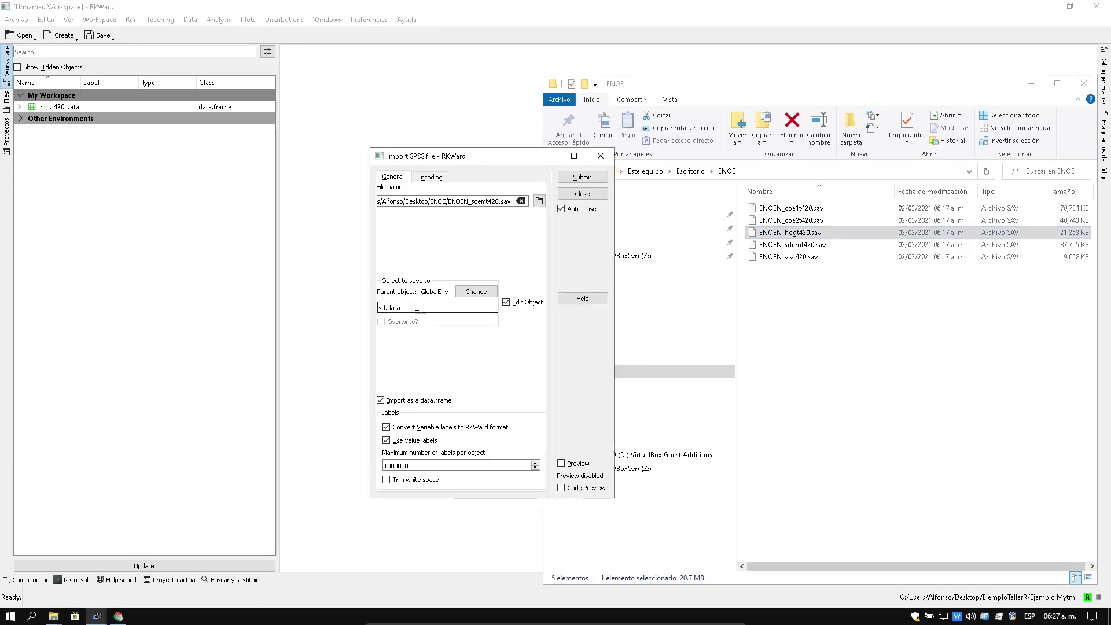
pyautogui.write('e')
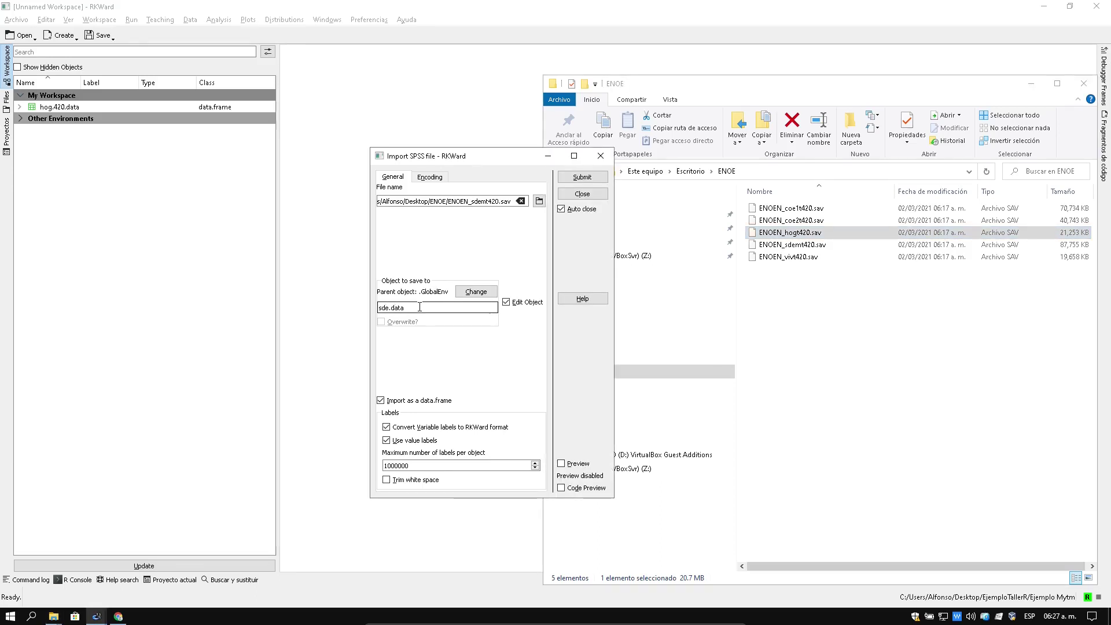
pyautogui.write('mt')
pyautogui.write('.')
pyautogui.write('42')
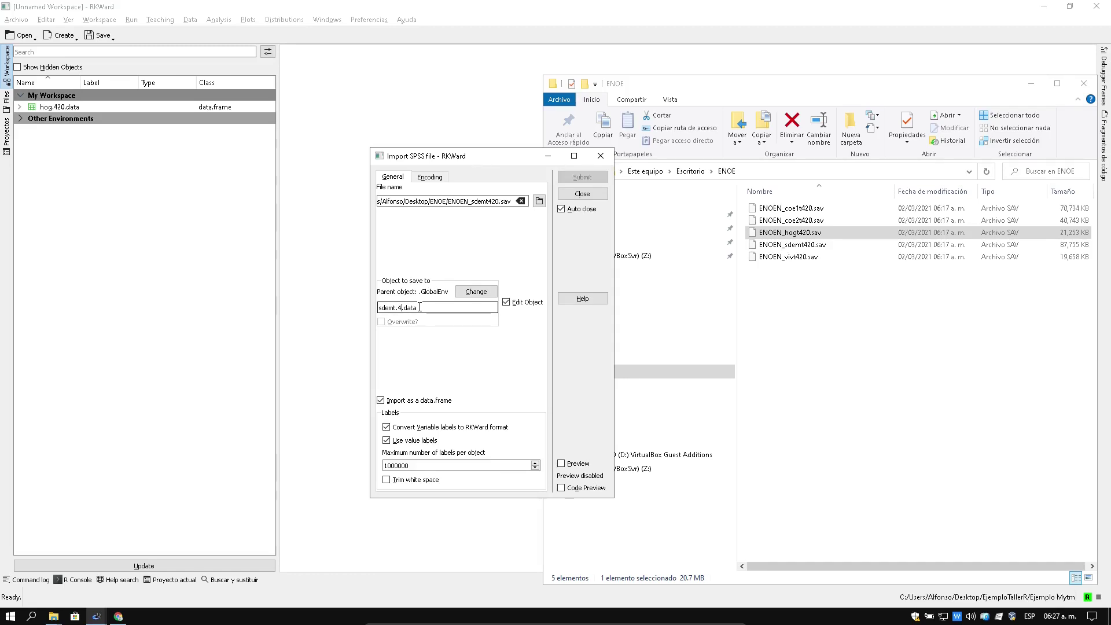
pyautogui.write('0')
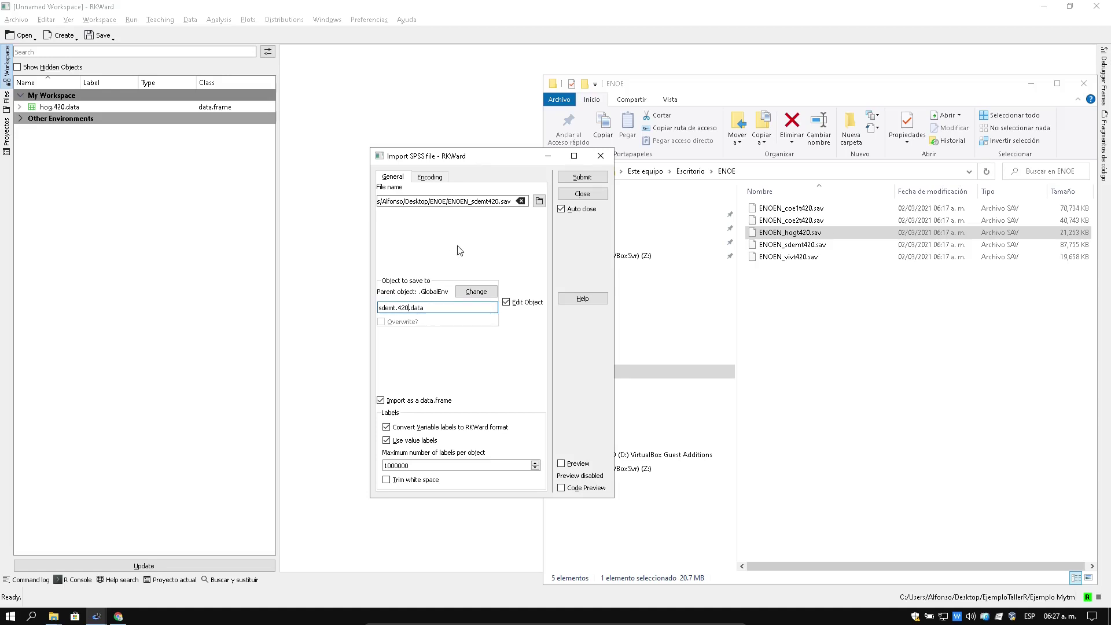
# - Run the SPSS import, decline to open the very large object for editing and dismiss the follow-up message
pyautogui.click(583, 177)
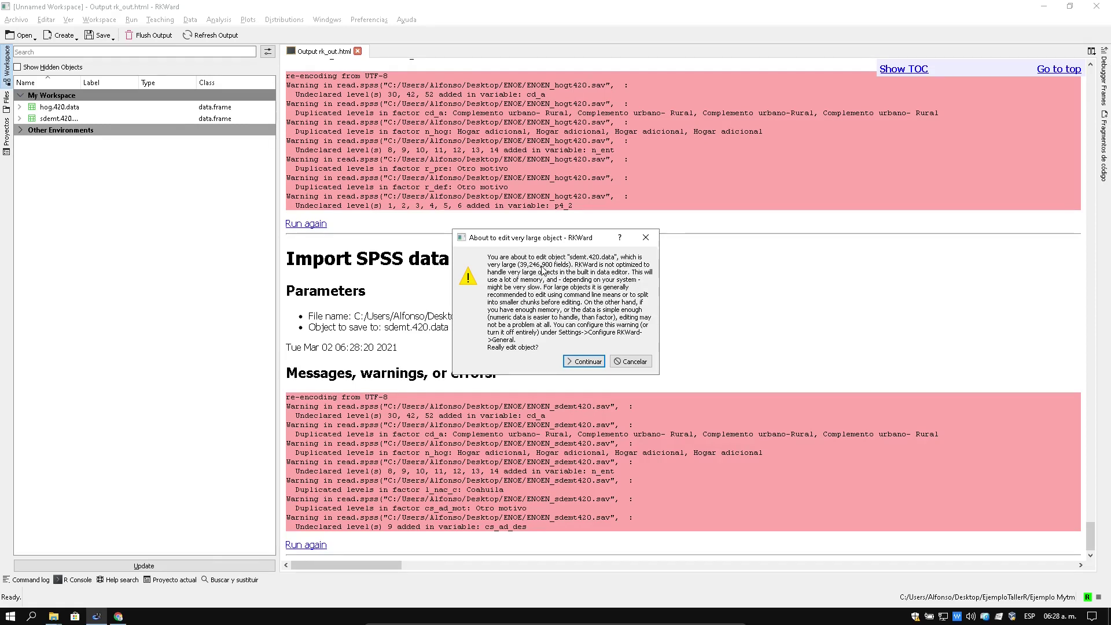
pyautogui.click(630, 361)
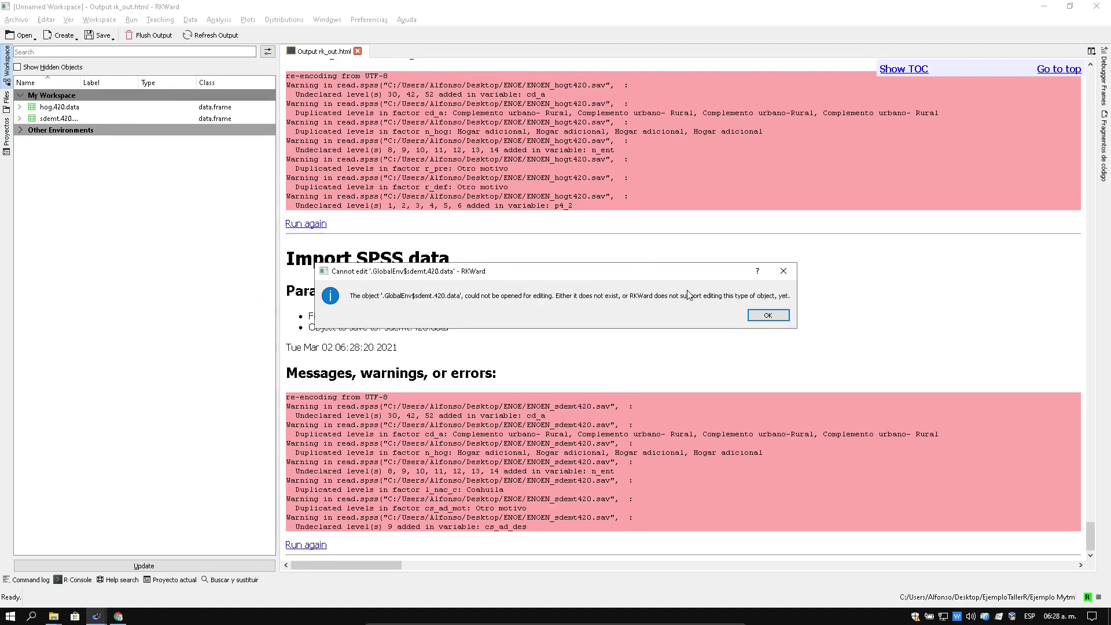
pyautogui.click(776, 316)
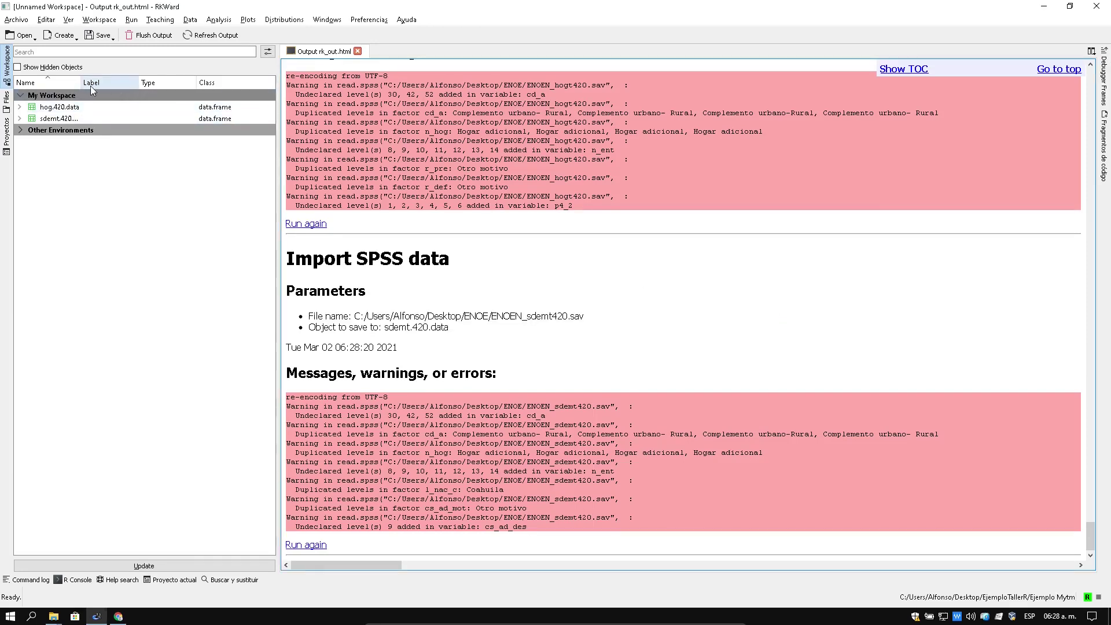
# - Widen the Name column and the workspace object list, then select sdemt.420.data and check its details
pyautogui.moveTo(80, 83); pyautogui.dragTo(142, 83)
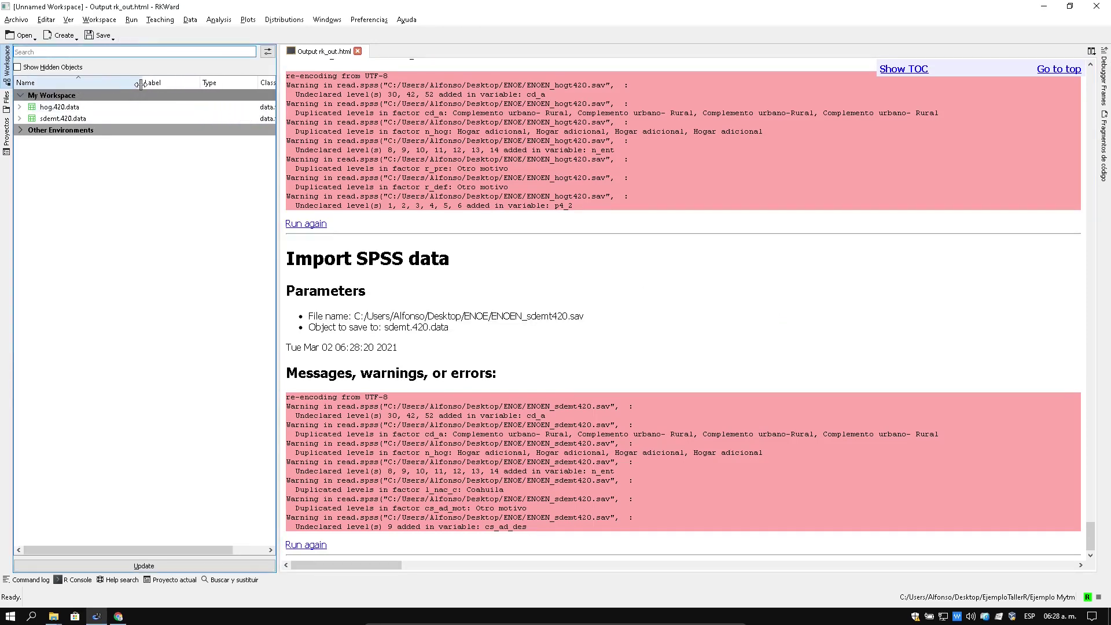
pyautogui.click(87, 118)
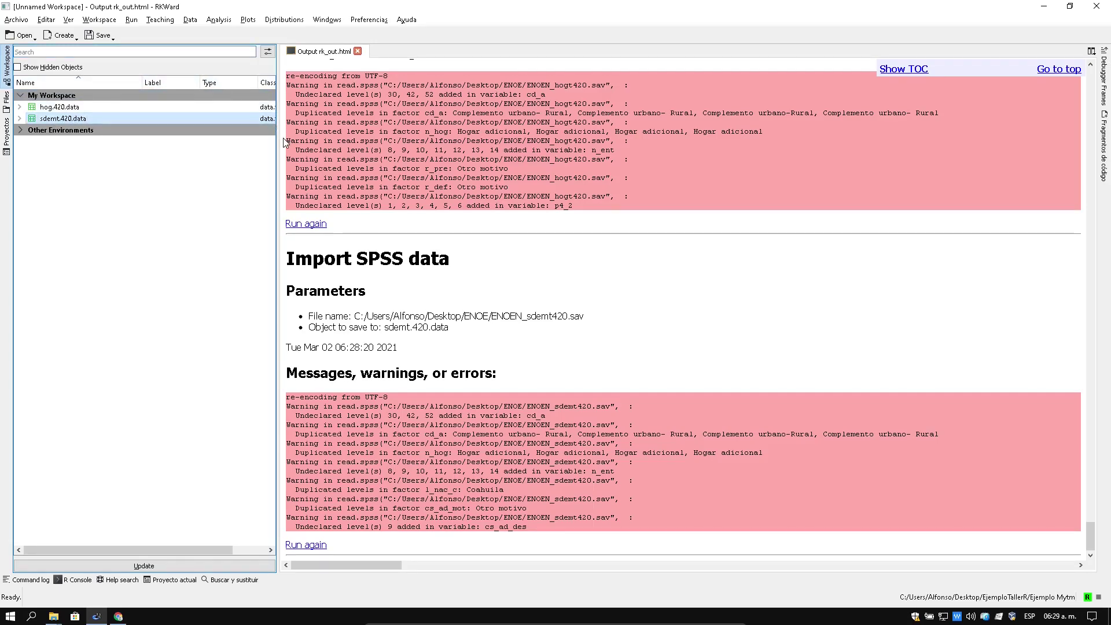
pyautogui.moveTo(277, 139); pyautogui.dragTo(412, 137)
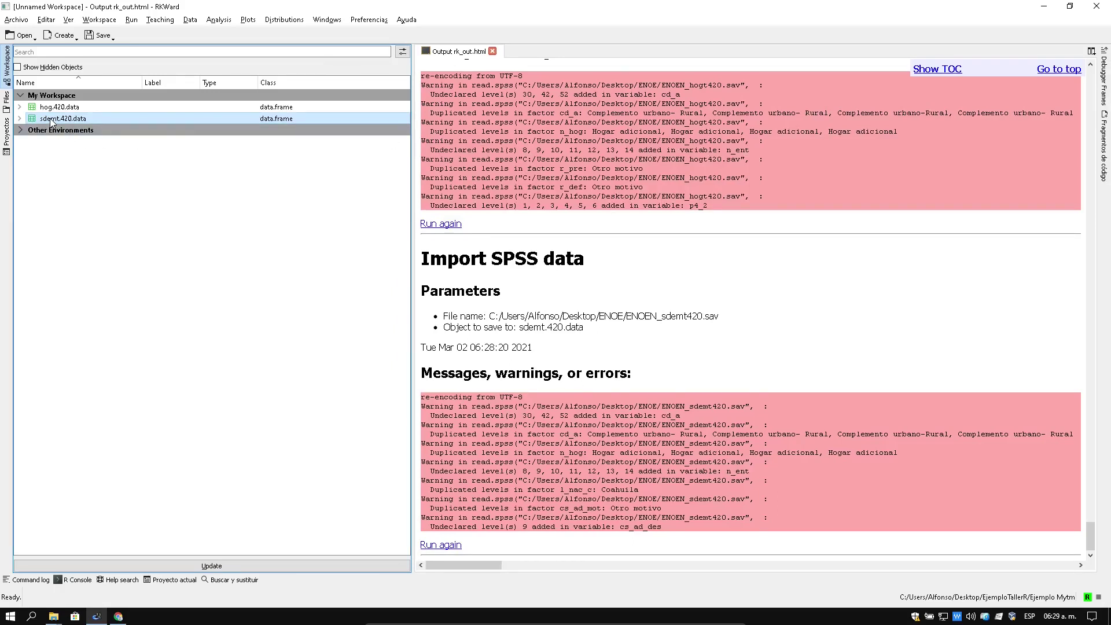
pyautogui.moveTo(54, 117)
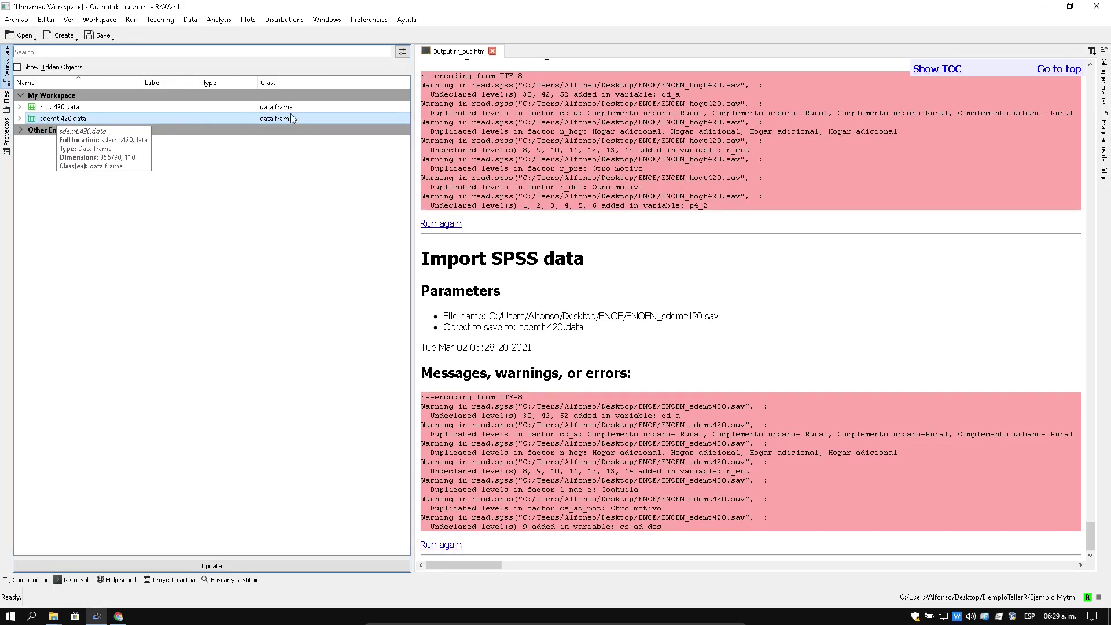
# - Hide the workspace object list, show it again and check the summary of sdemt.420.data
pyautogui.click(6, 68)
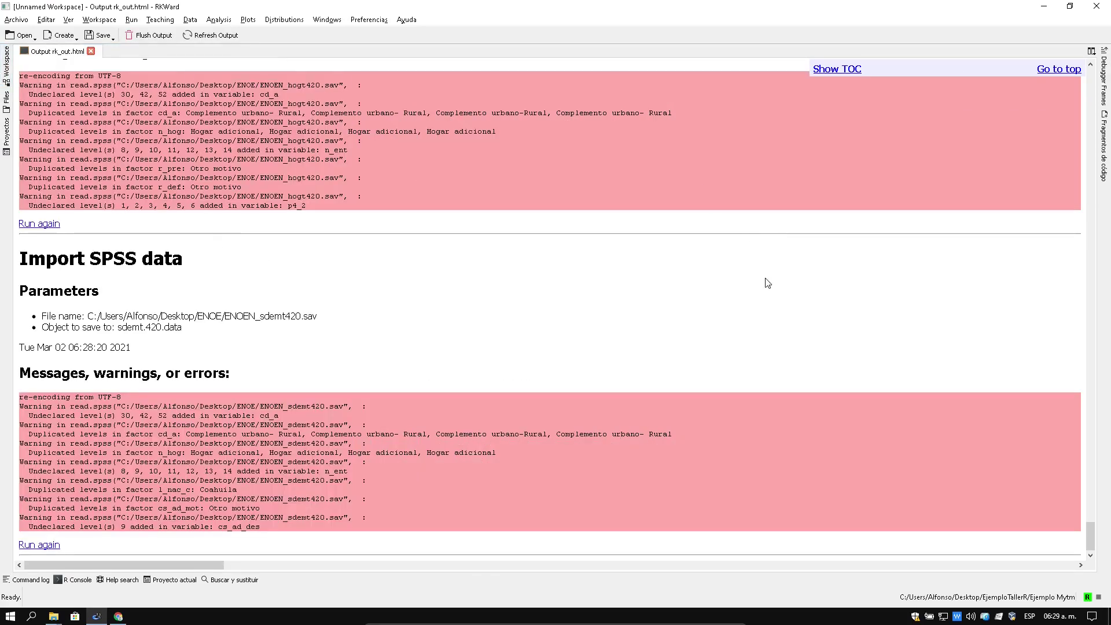
pyautogui.click(8, 69)
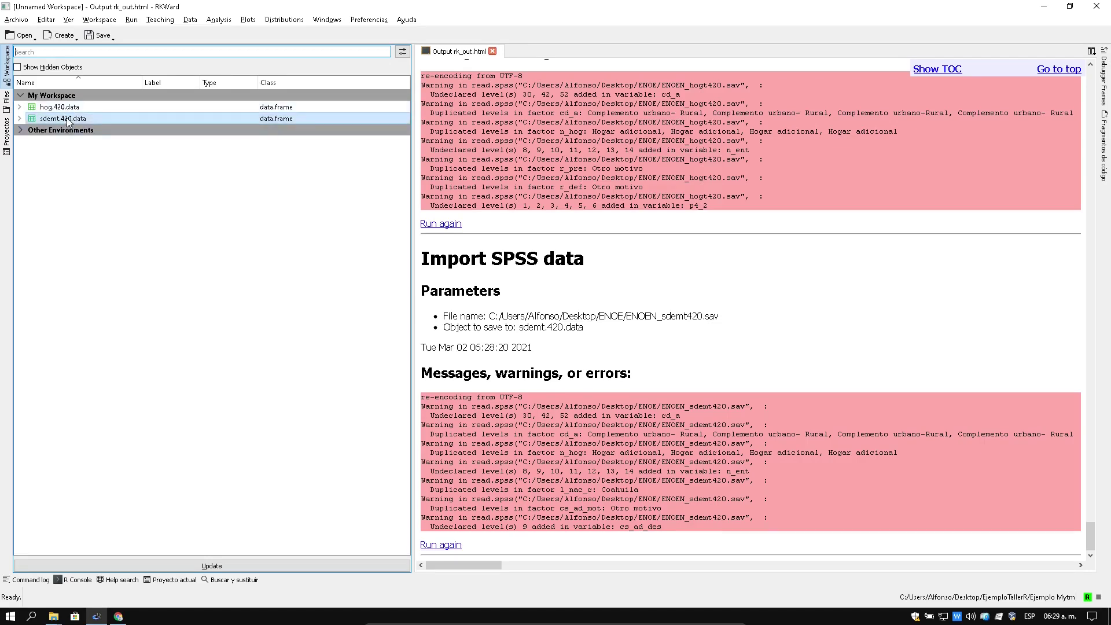
pyautogui.moveTo(68, 120)
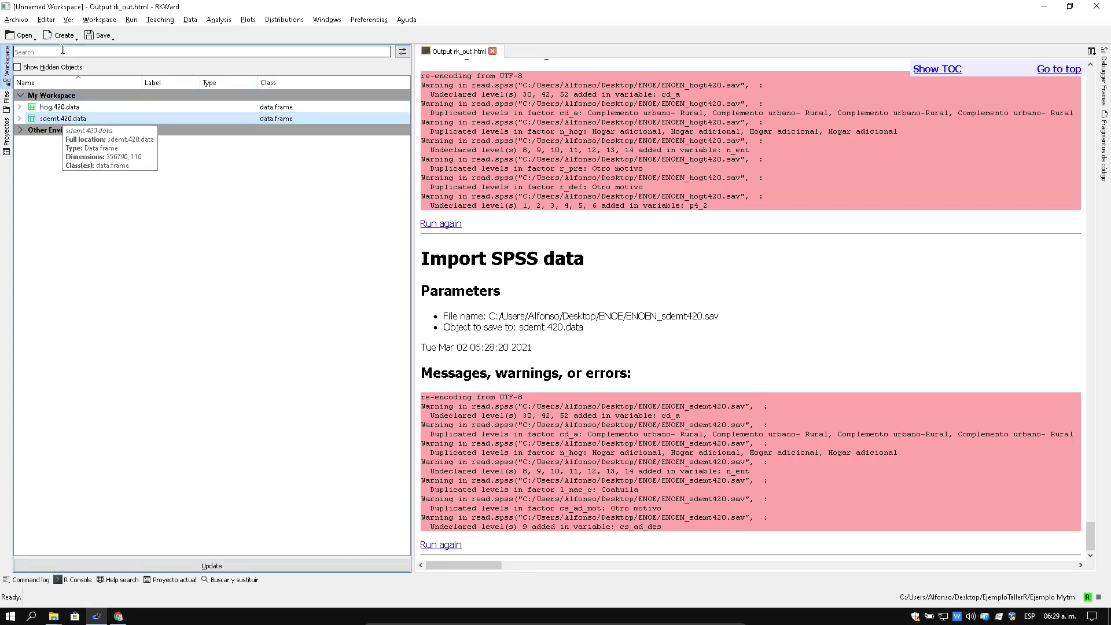
pyautogui.moveTo(22, 121)
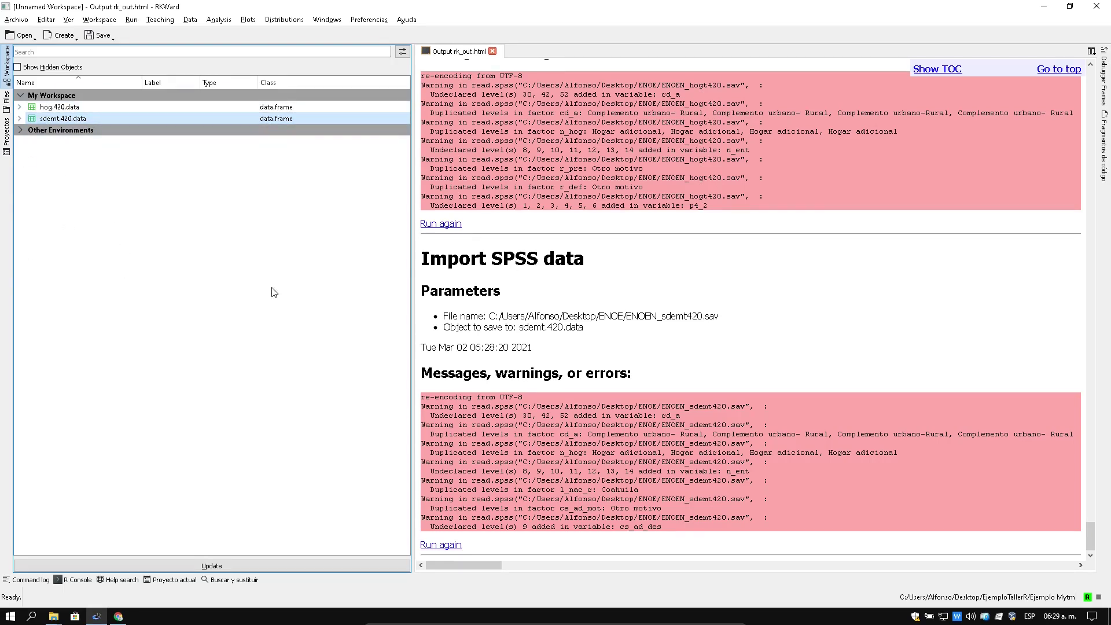
# - Narrow the workspace list, expand sdemt.420.data and look through its variables with their labels and types
pyautogui.moveTo(413, 280); pyautogui.dragTo(315, 278)
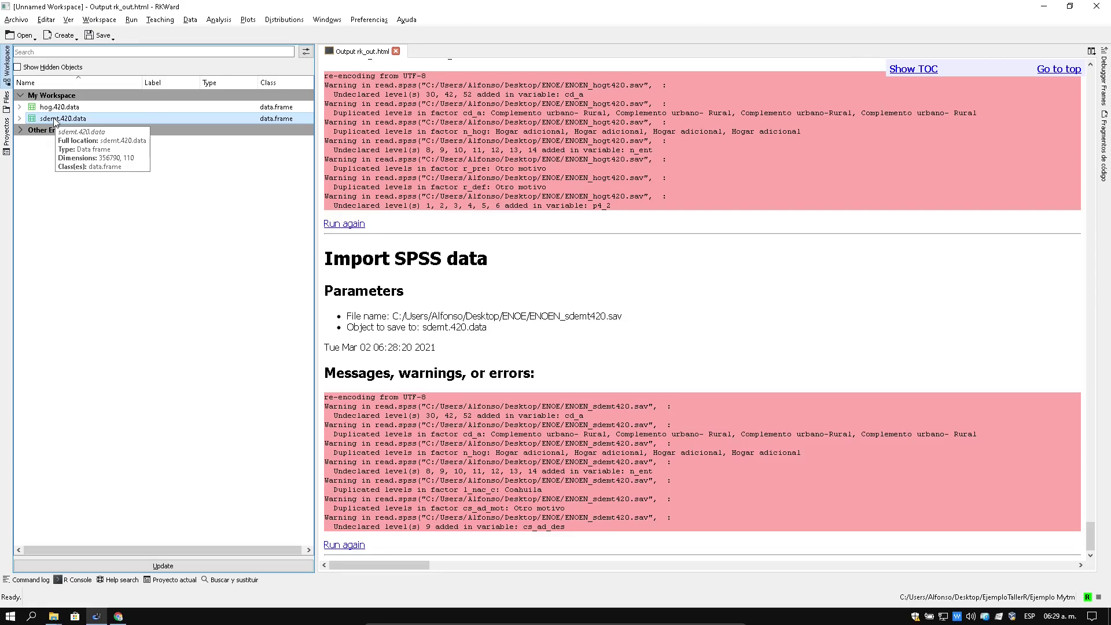
pyautogui.click(19, 121)
pyautogui.scroll(-10, 110, 447)
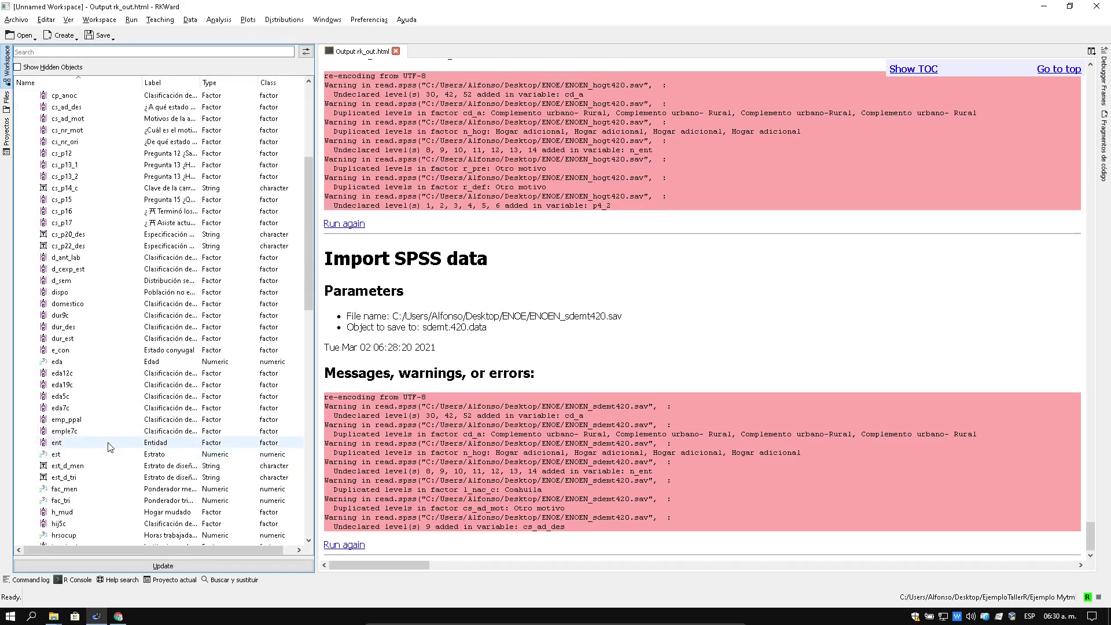
pyautogui.scroll(-8, 110, 446)
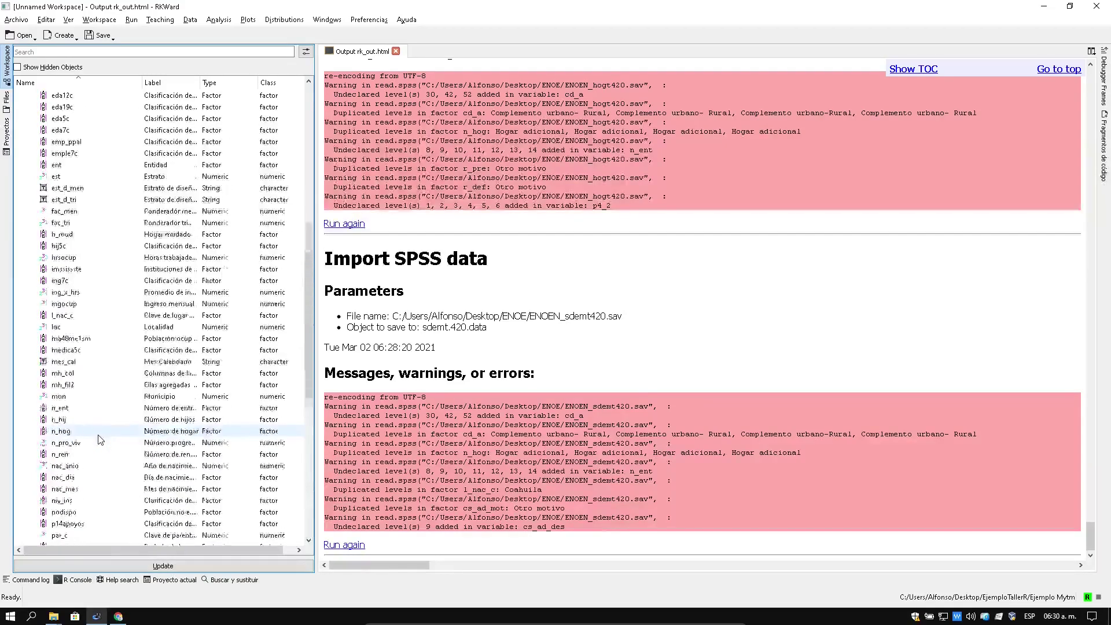
pyautogui.scroll(15, 100, 440)
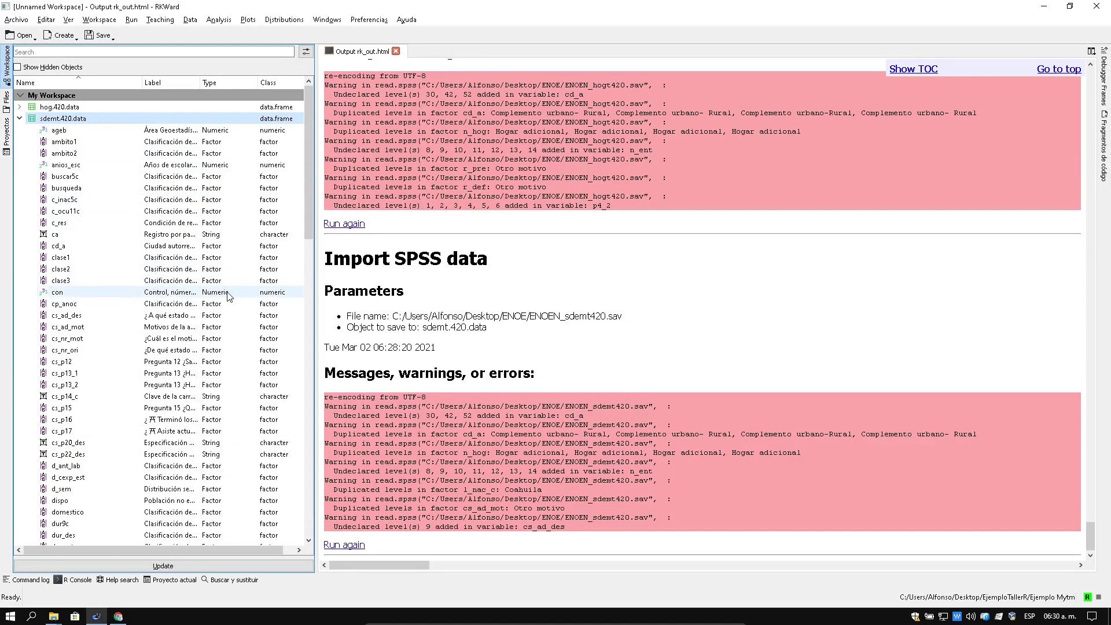
# - Select the ca variable, widen the workspace list to fit all its columns and select sdemt.420.data as well
pyautogui.click(236, 239)
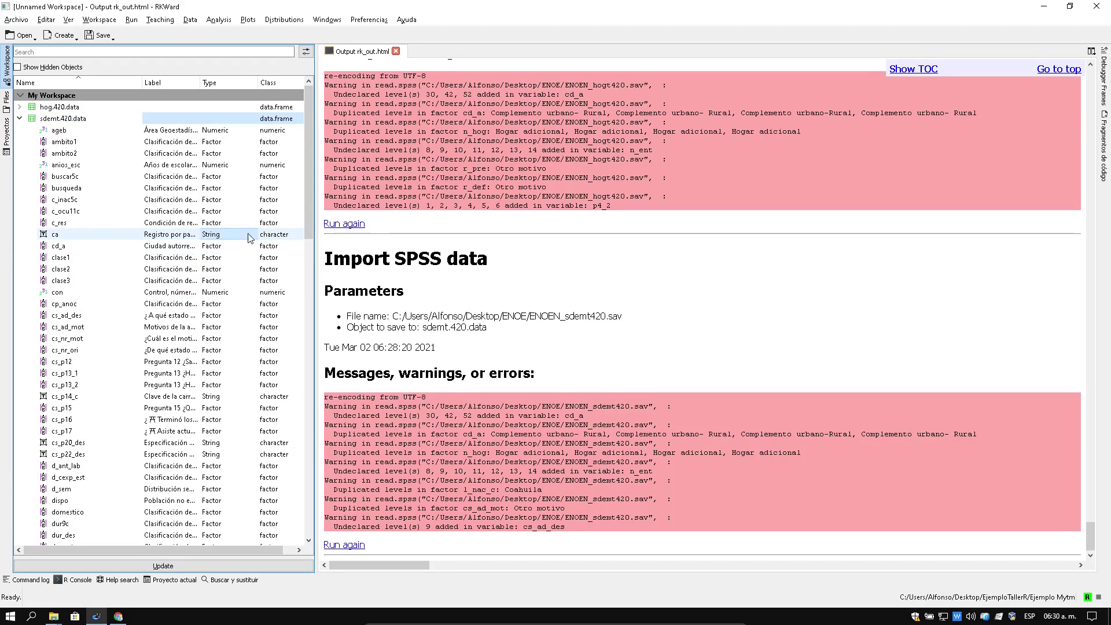
pyautogui.click(238, 240)
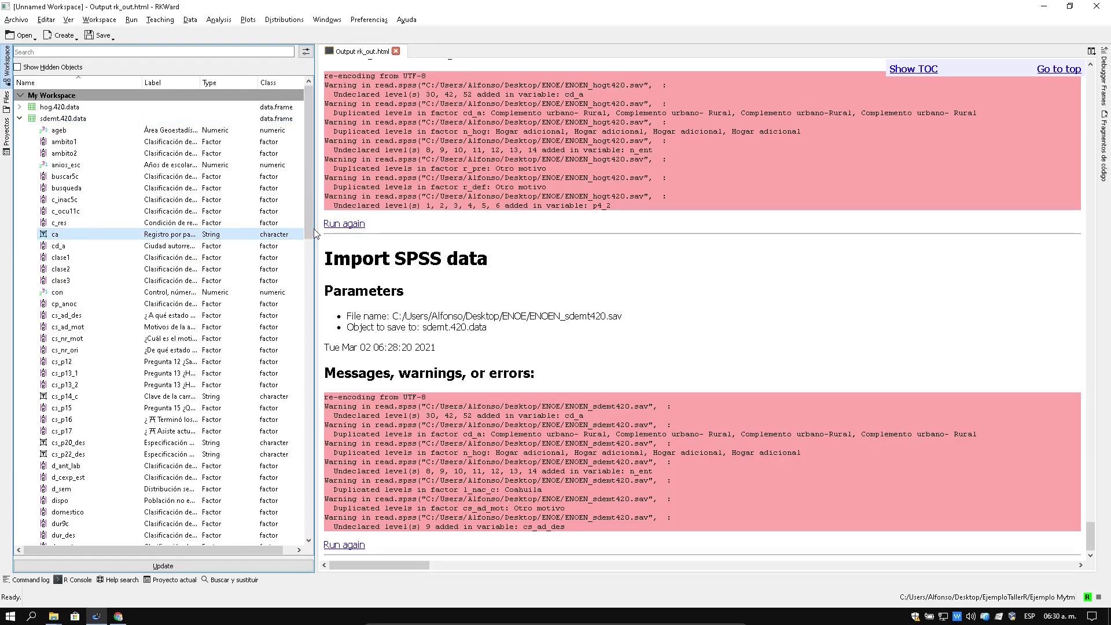
pyautogui.moveTo(315, 233); pyautogui.dragTo(372, 227)
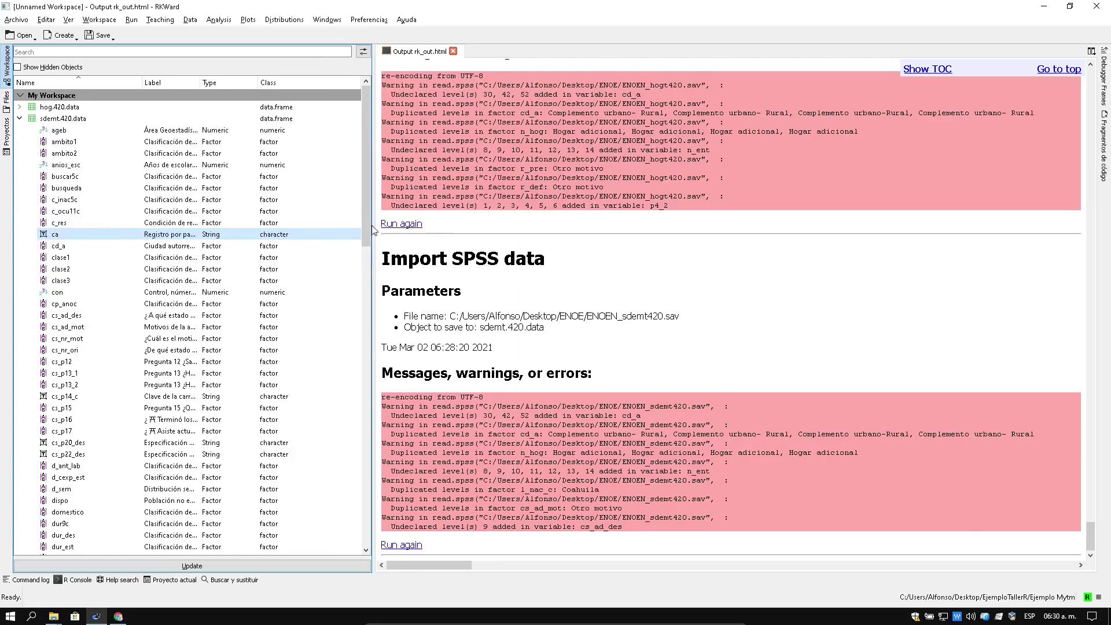
pyautogui.click(51, 121)
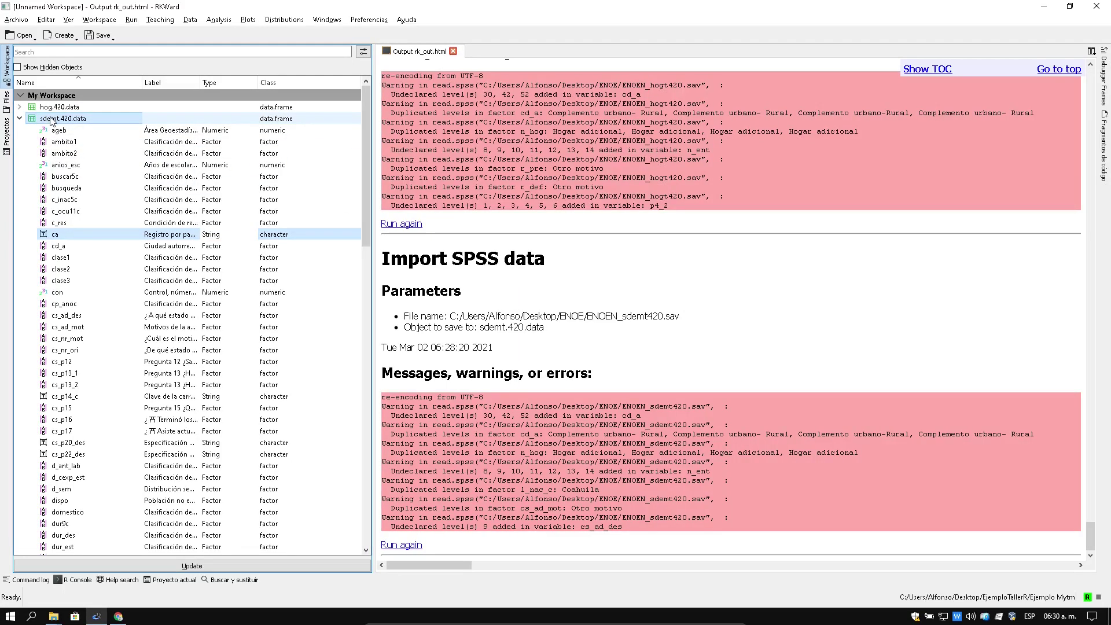